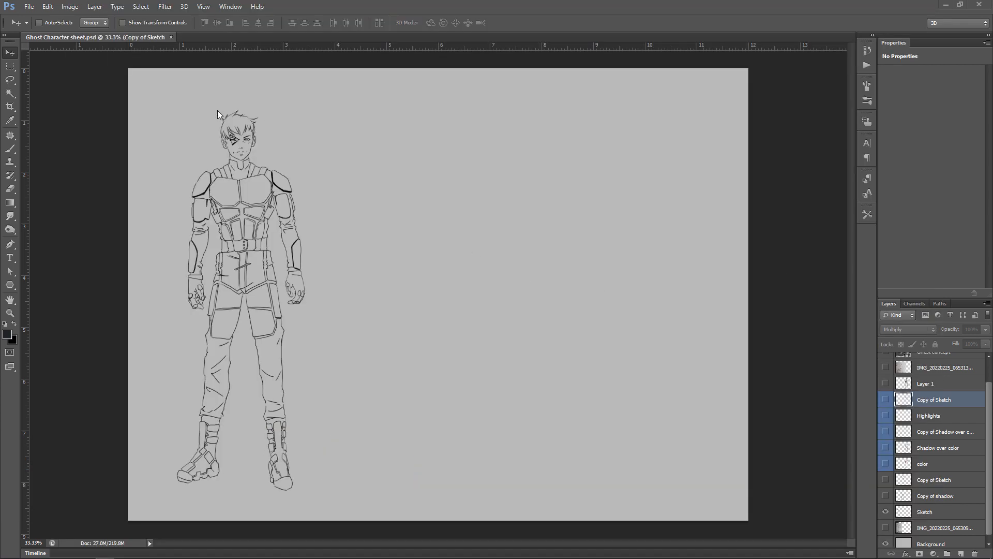
Examine the head and torso line work of the character sketch up close, and return to the whole canvas.
key(z)
drag(147, 98, 357, 218)
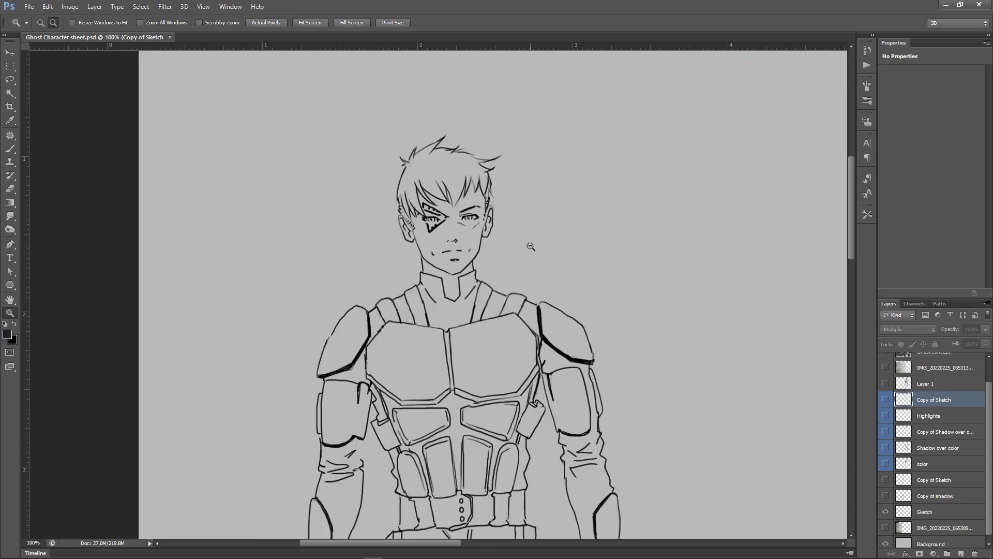
alt+click(531, 244)
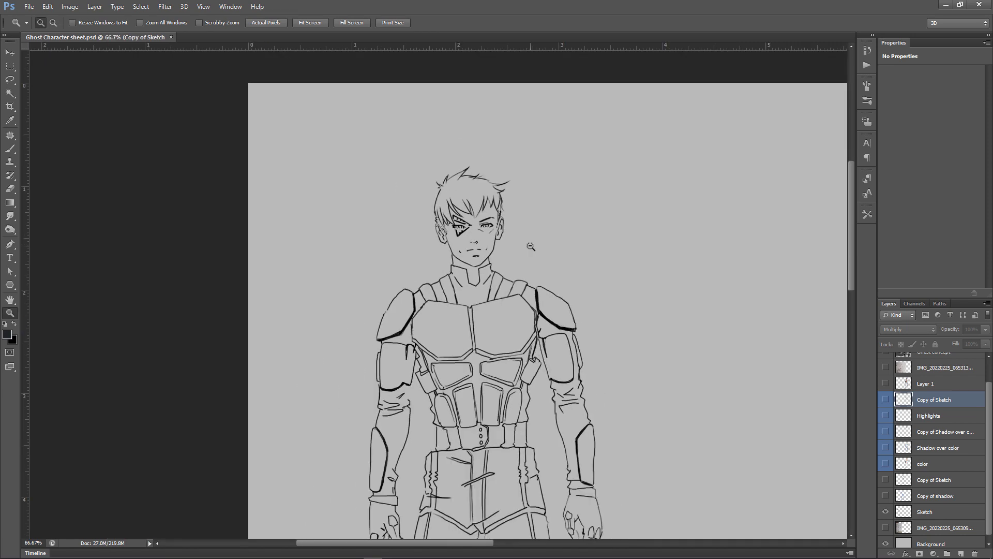
drag(574, 266, 307, 119)
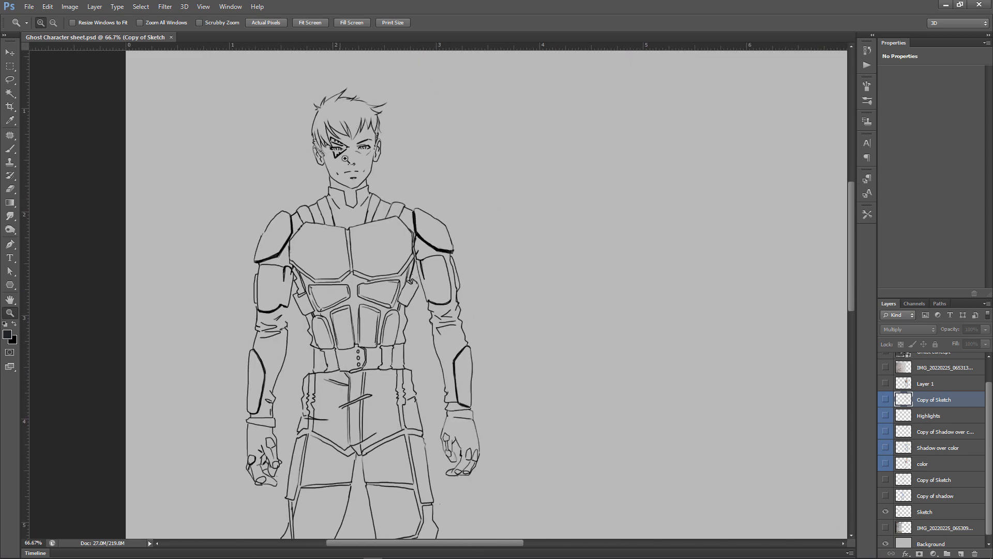
alt+click(440, 206)
alt+click(469, 213)
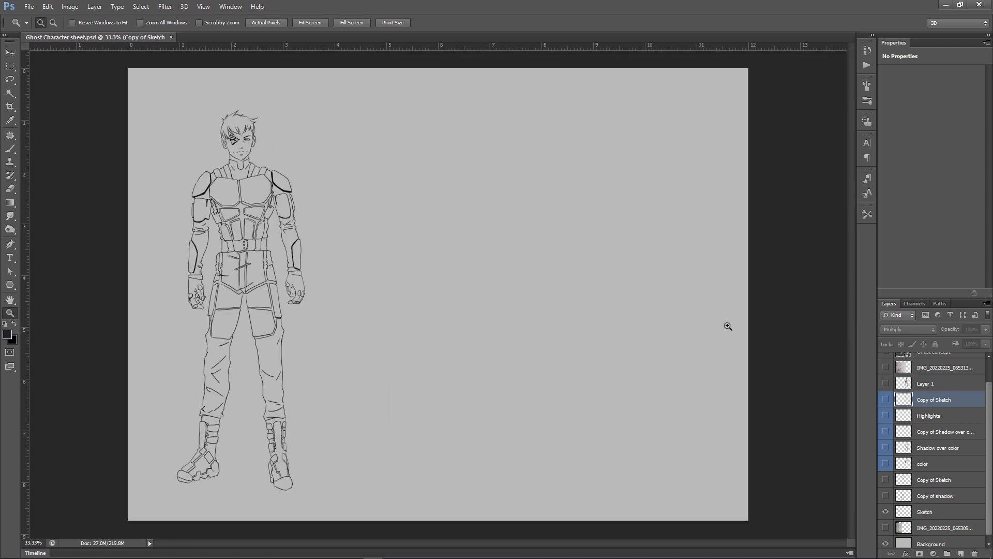
Show the Ghost Suit and Ghost concept reference layers to review both, leaving only Ghost Suit visible.
scroll(909, 412, up, 2)
click(885, 360)
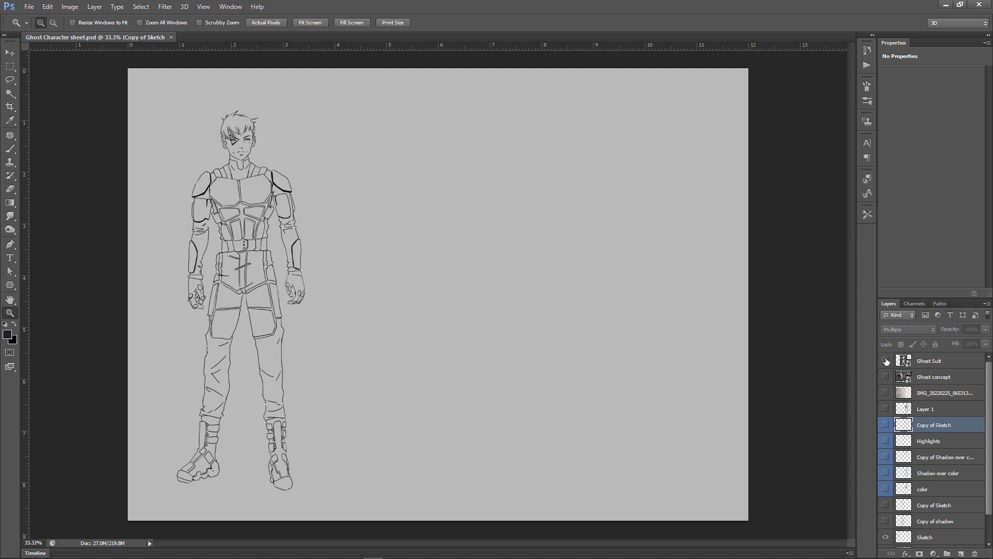
click(886, 376)
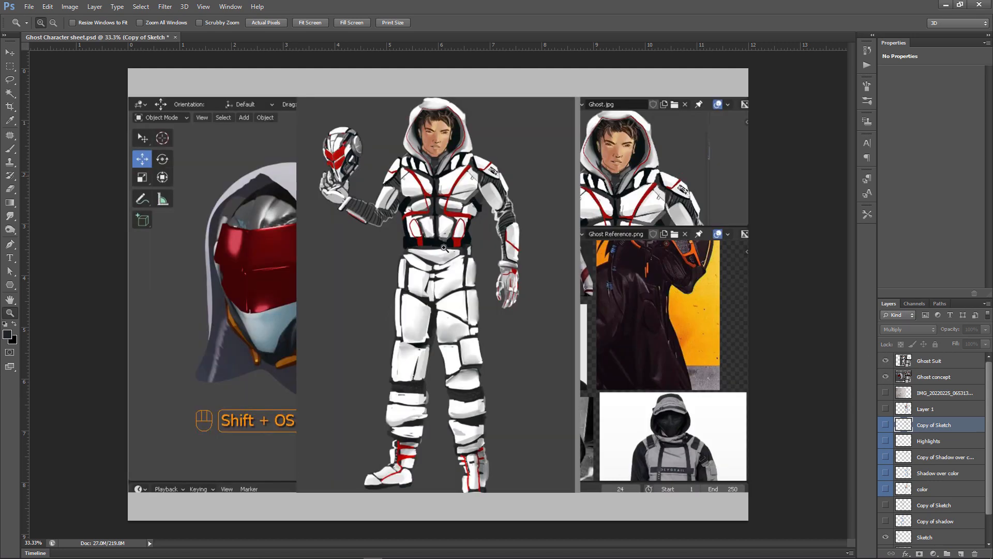
click(884, 361)
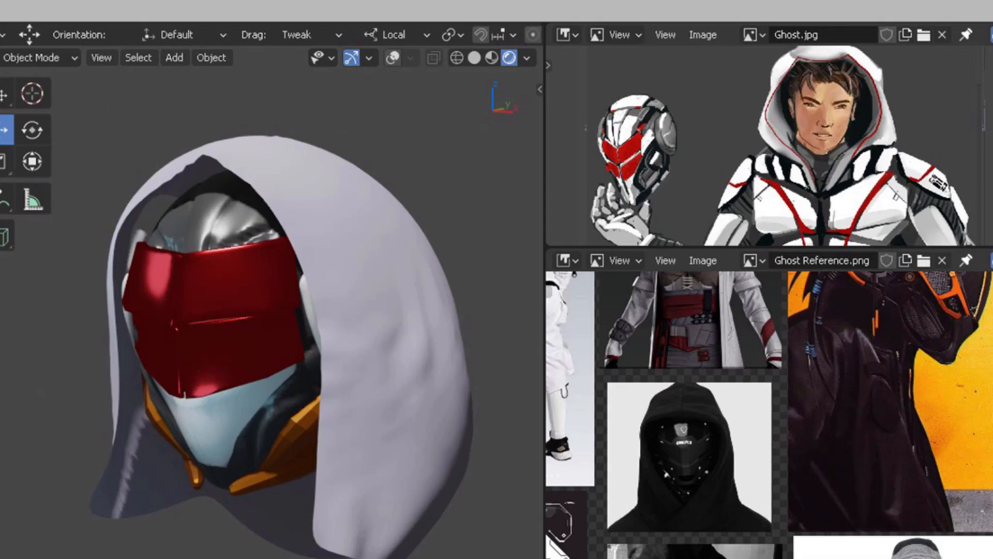
click(886, 361)
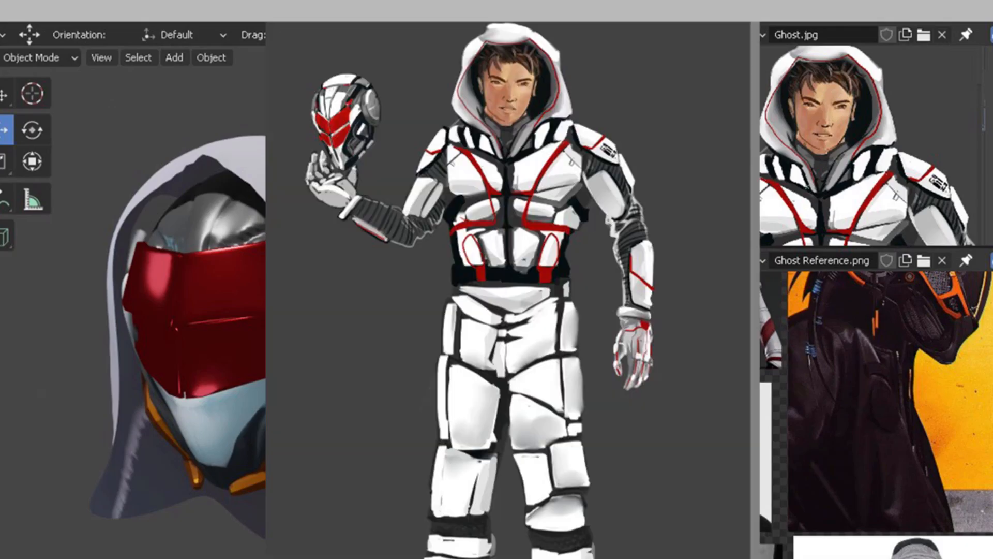
click(885, 376)
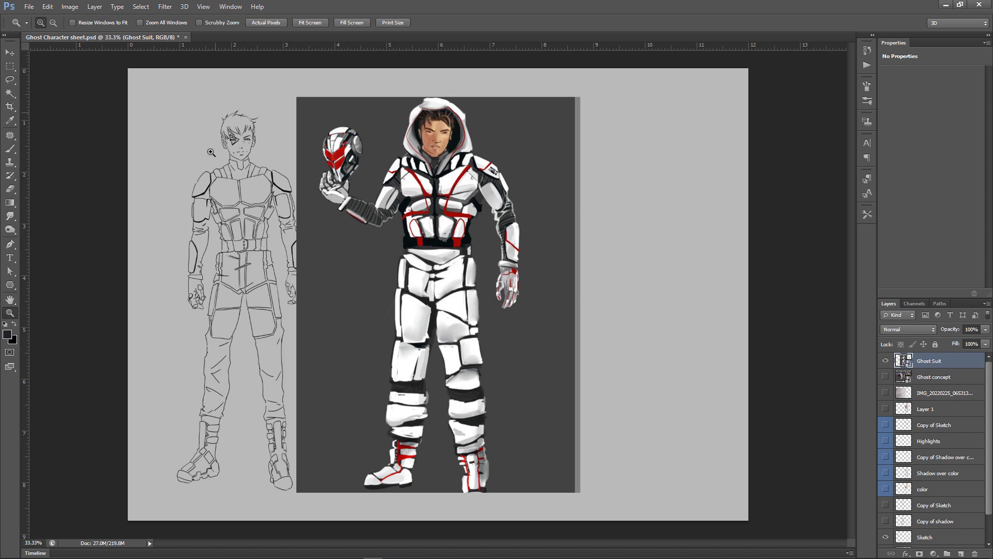
Compare the character sketch with the Ghost Suit reference up close, and hide the Ghost Suit layer.
click(277, 159)
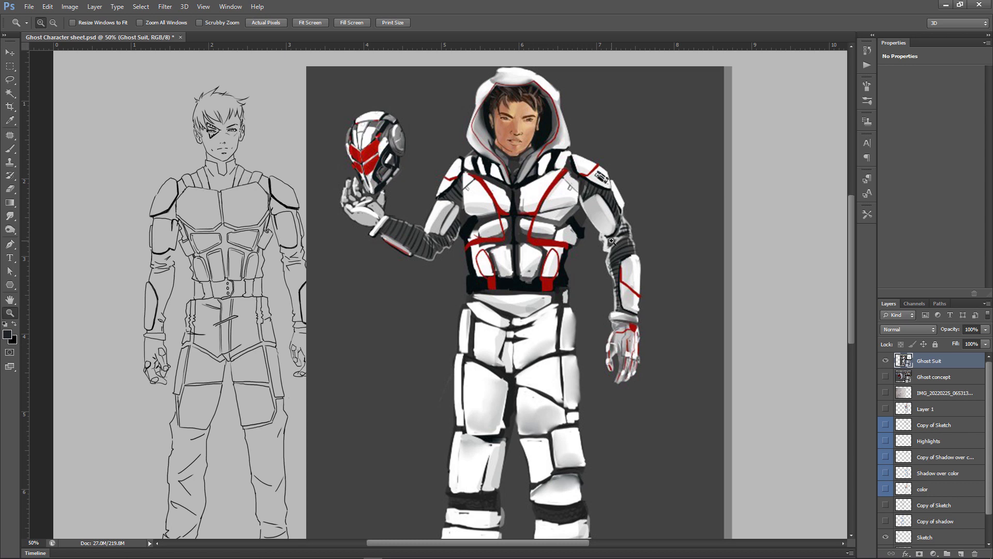
drag(156, 122, 644, 329)
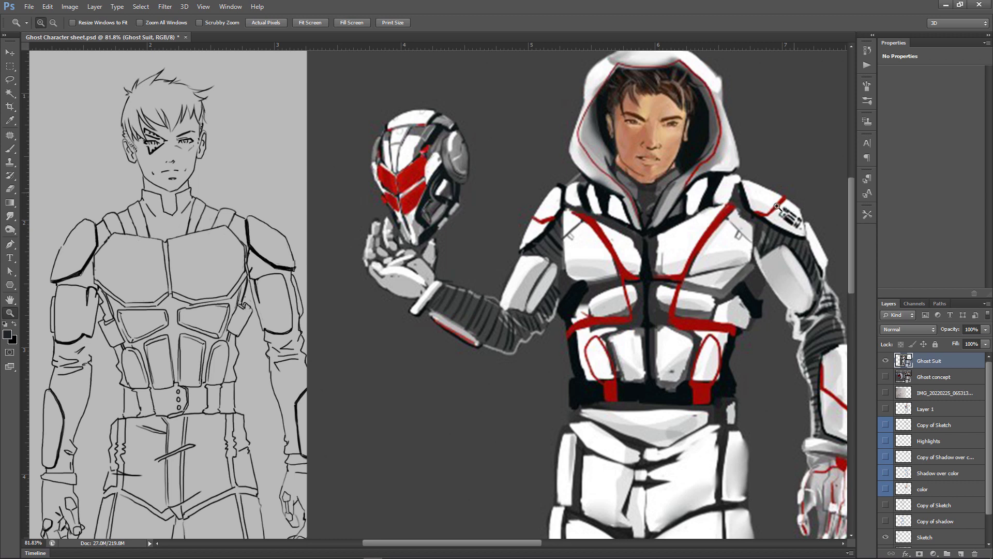
key(ctrl+minus)
drag(418, 251, 588, 231)
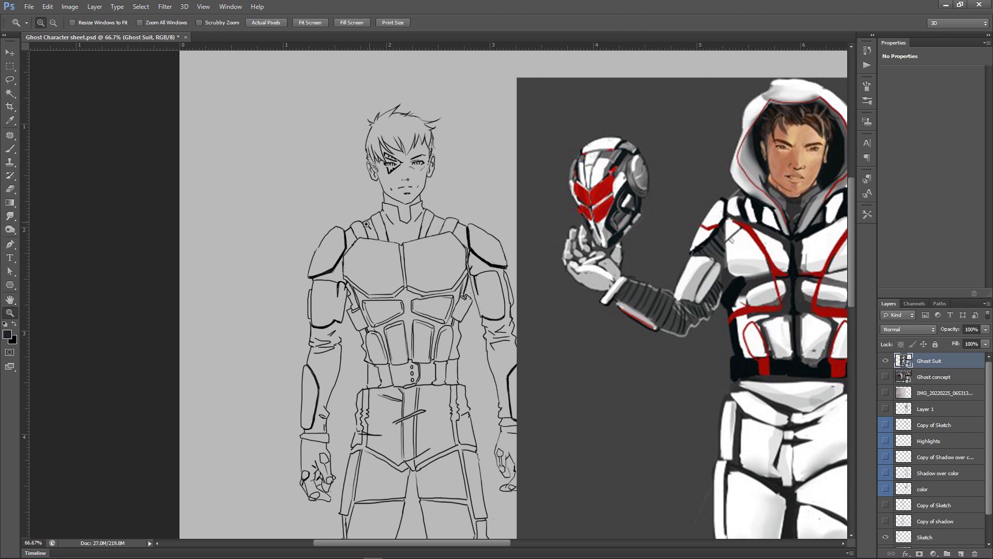
drag(441, 160, 413, 145)
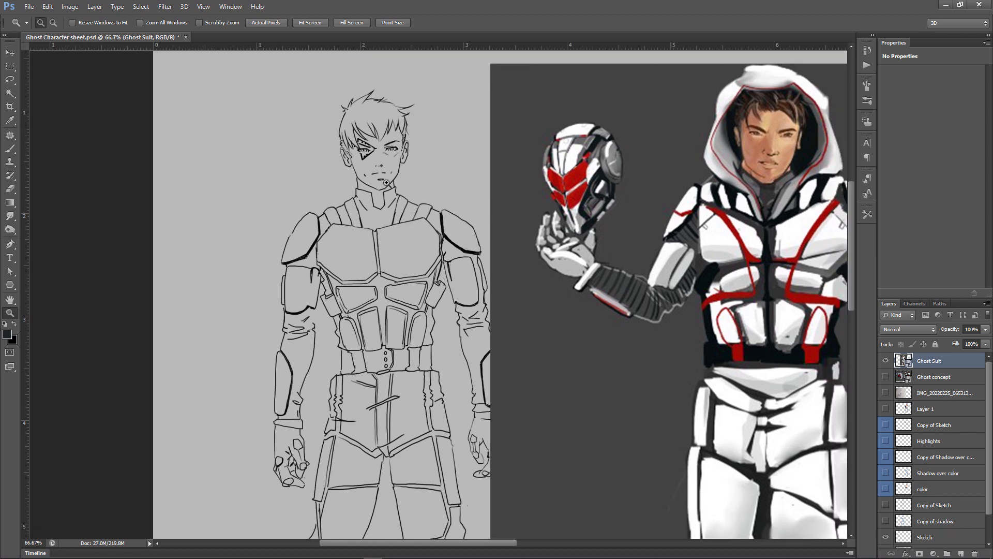
drag(720, 283, 617, 228)
alt+click(617, 228)
alt+click(617, 228)
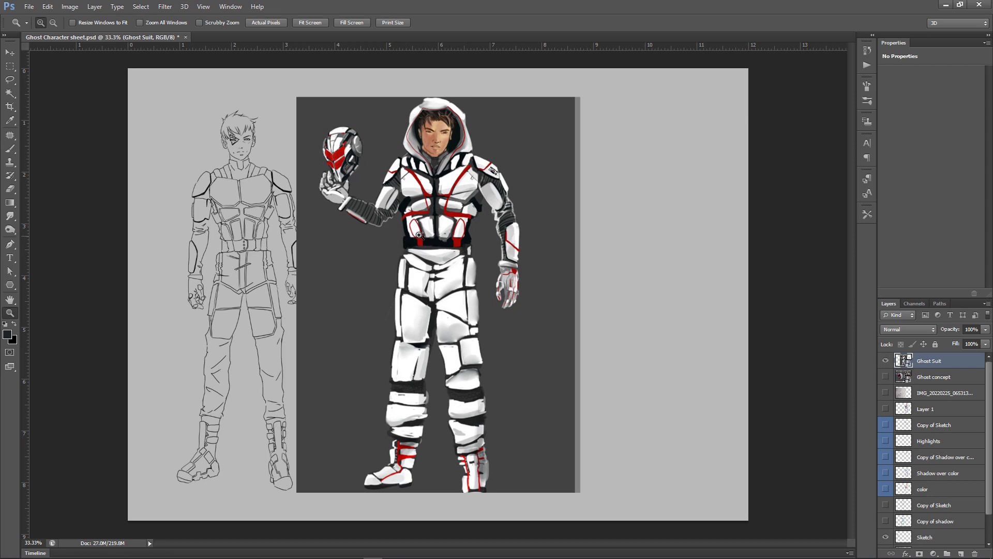
click(244, 229)
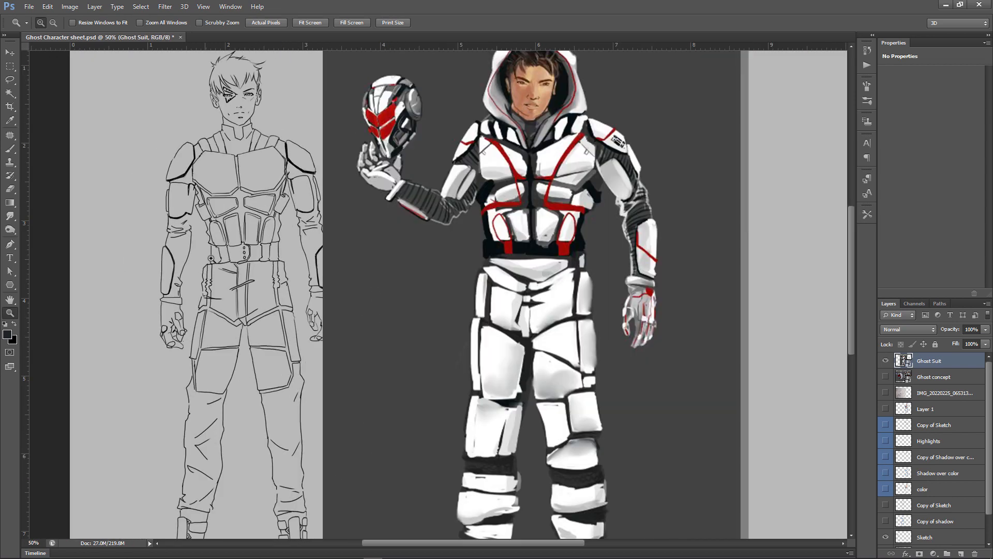
alt+click(393, 259)
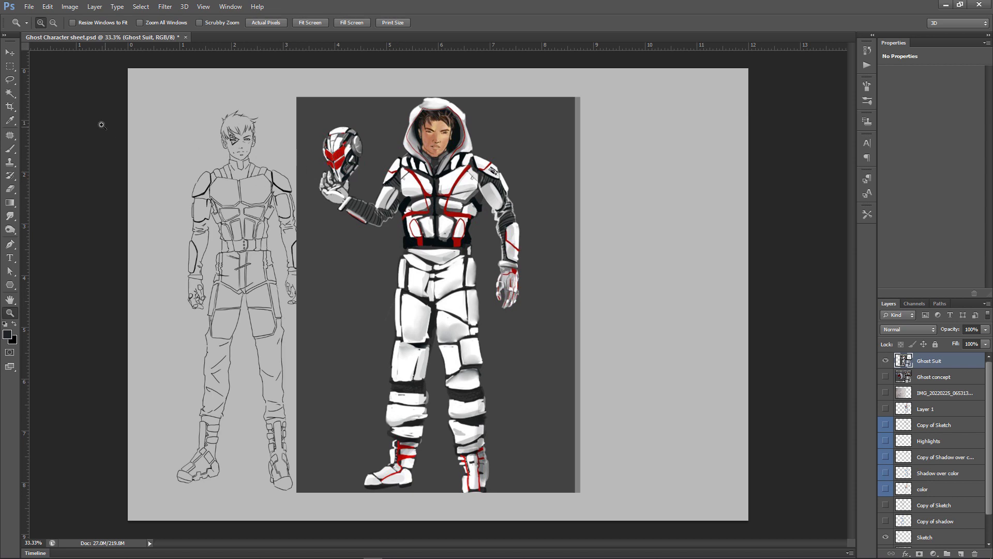
click(884, 362)
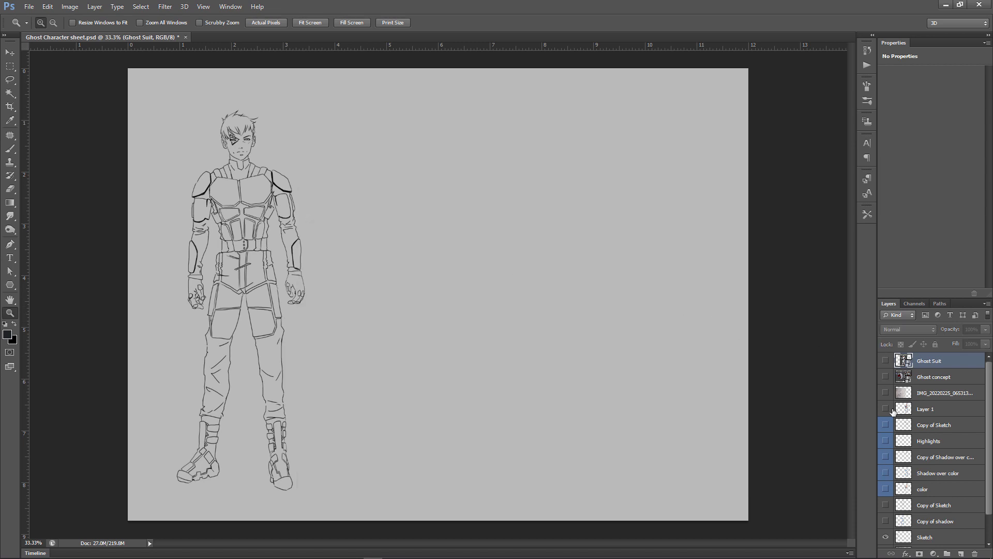
Show the Copy of Sketch layer above Highlights and the Shadow over color layer, and examine the figure's shading.
scroll(893, 411, down, 2)
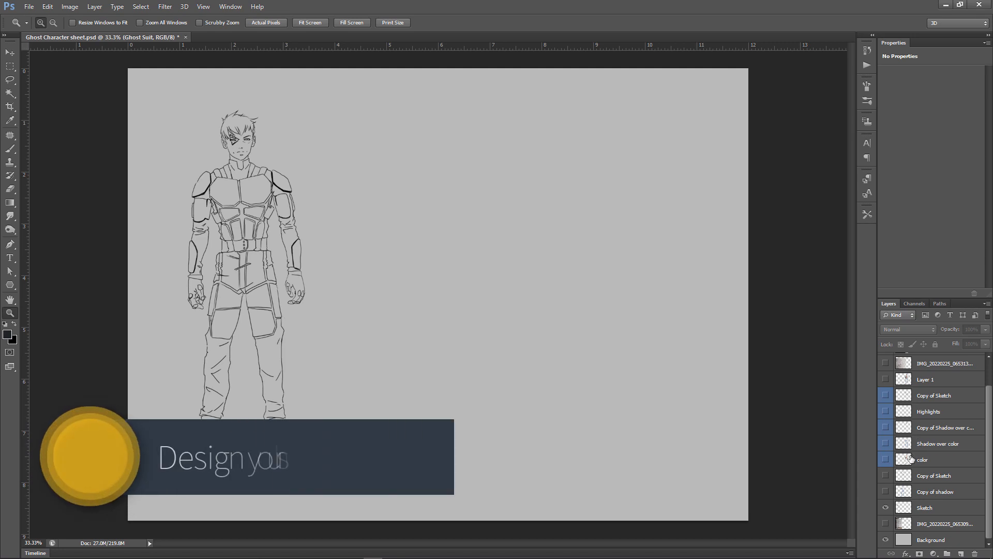
click(885, 395)
click(885, 444)
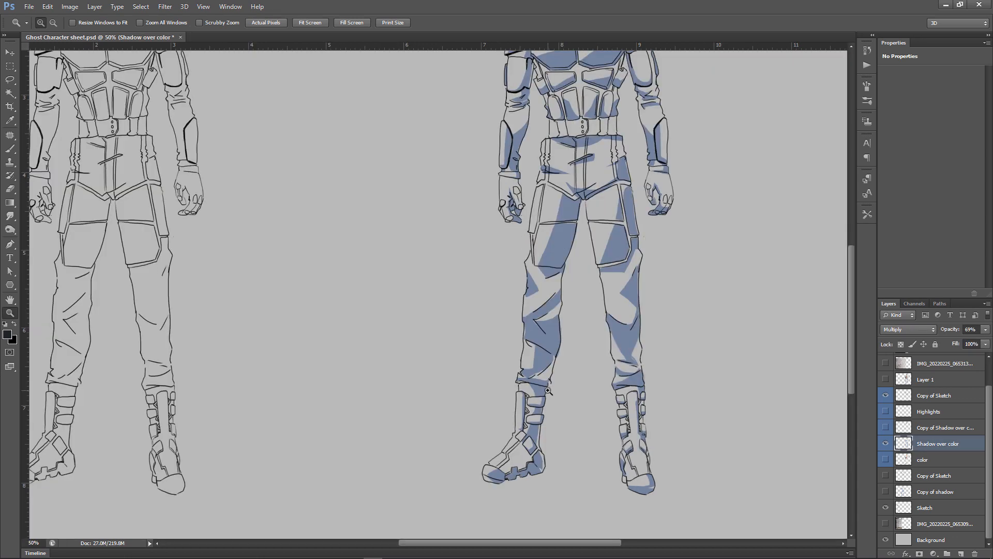
scroll(572, 344, up, 4)
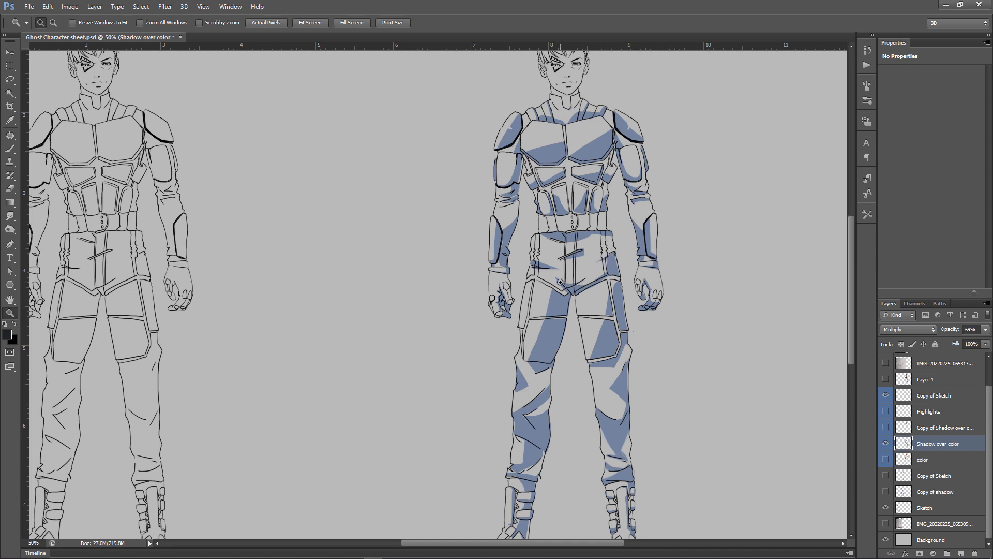
drag(615, 226, 595, 258)
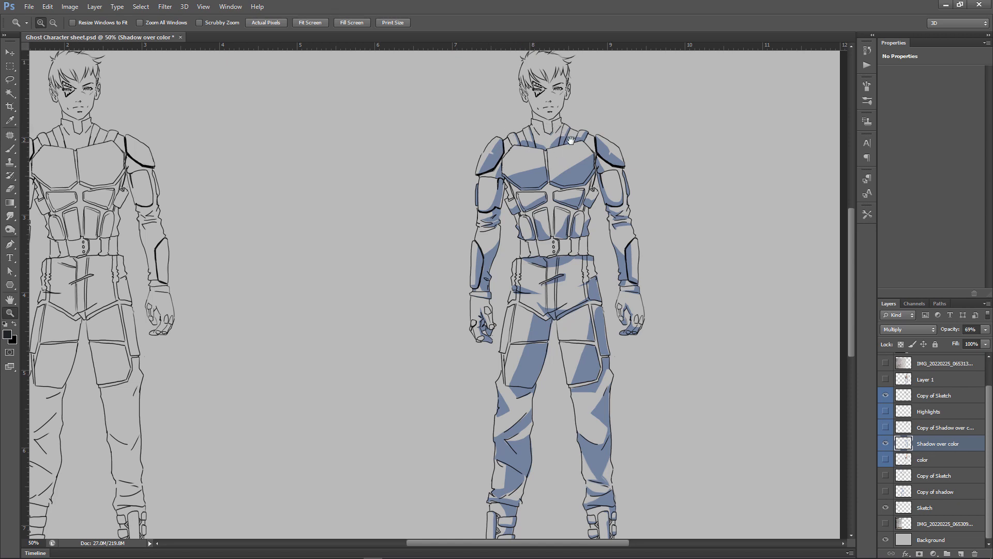
drag(569, 149, 520, 137)
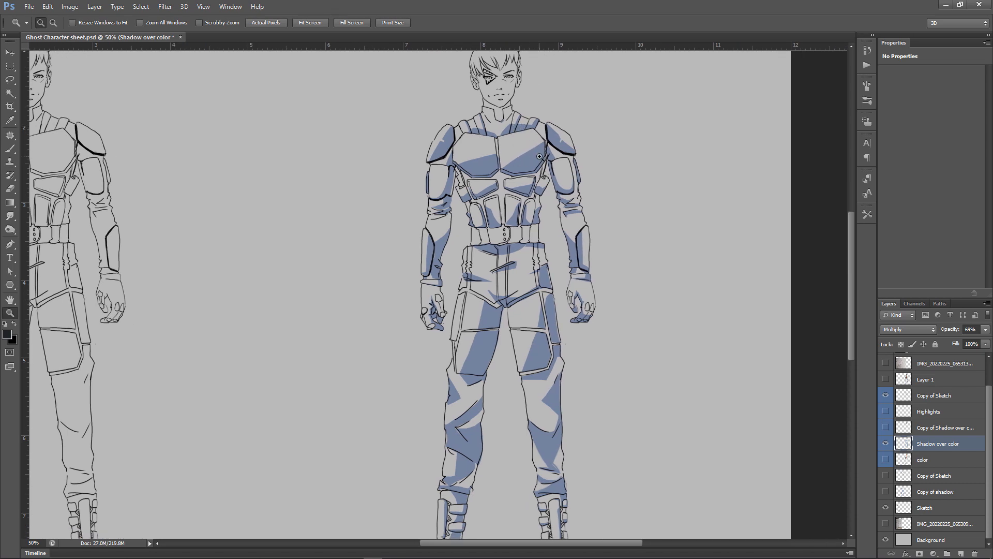
alt+click(539, 155)
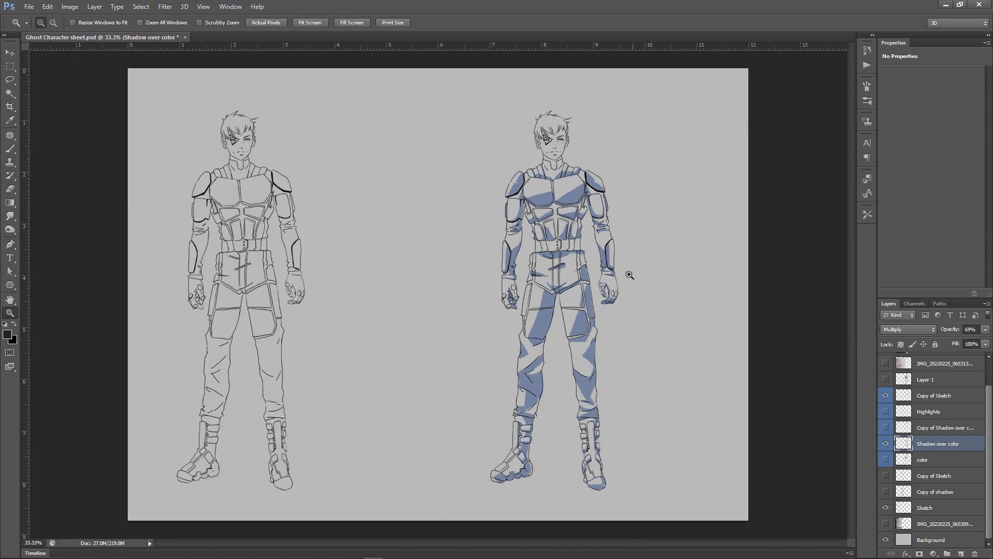
Hide the Shadow over color layer, and show and select the color layer.
click(885, 445)
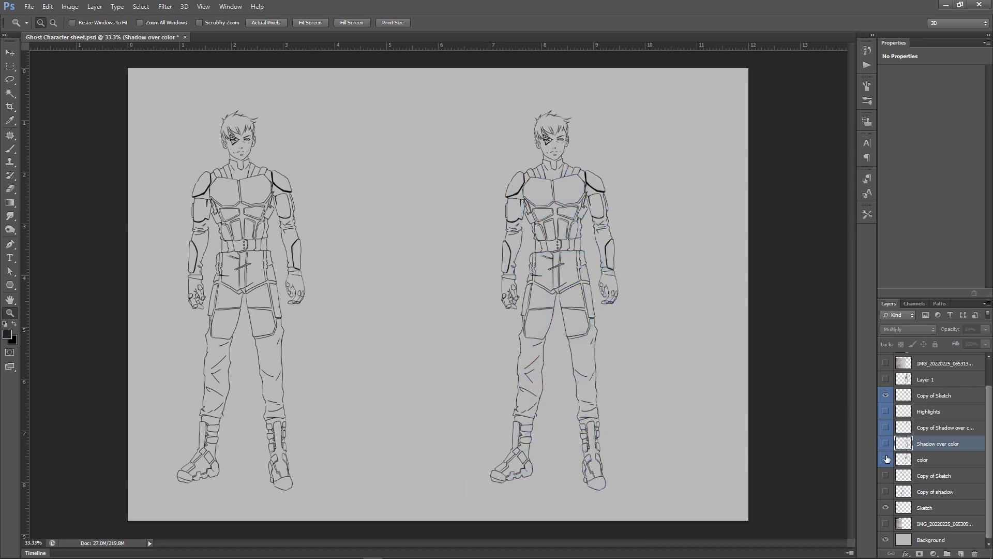
click(886, 459)
click(938, 462)
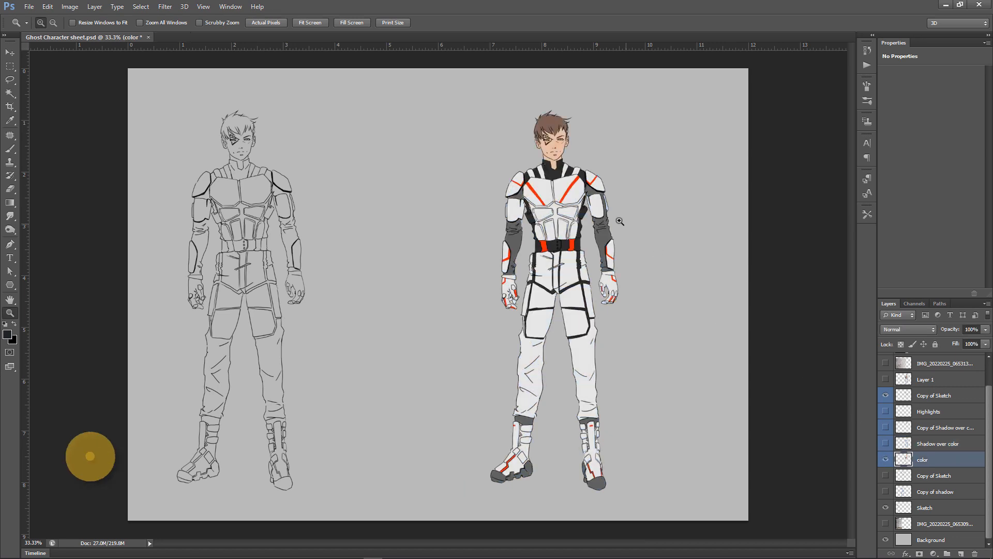
Rename the Copy of Sketch layer above Highlights as Lineart, checking the flat colors with that layer hidden before showing it again.
drag(464, 105, 626, 286)
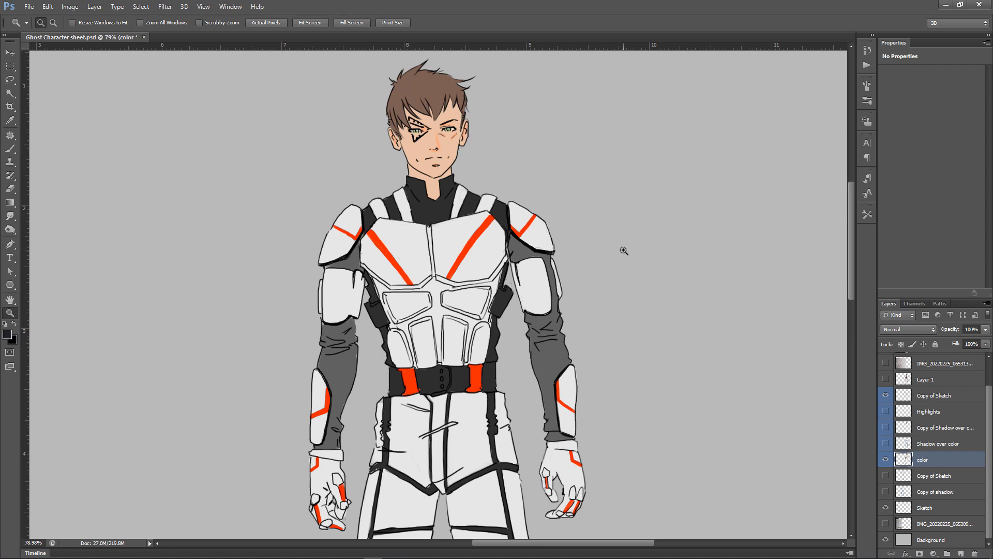
click(885, 395)
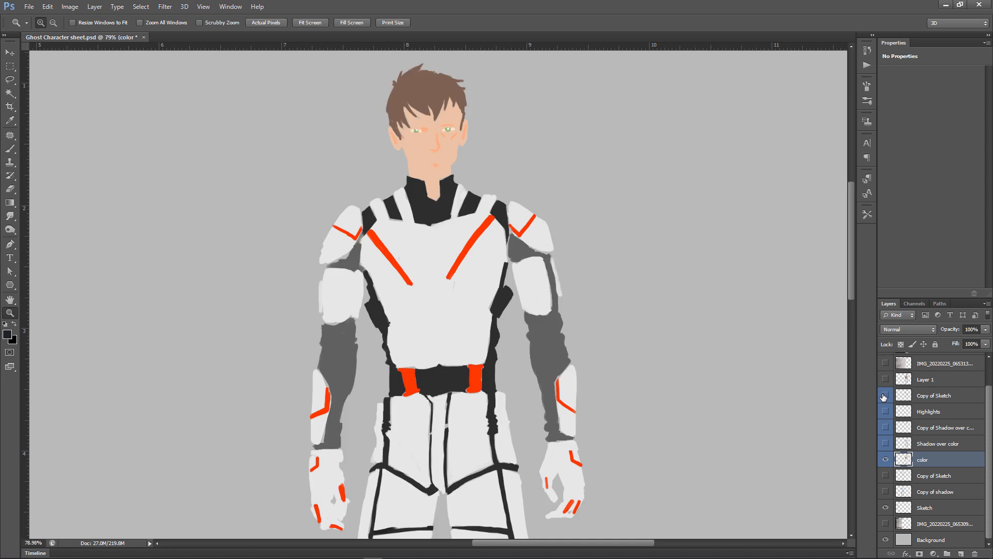
click(927, 396)
double_click(930, 396)
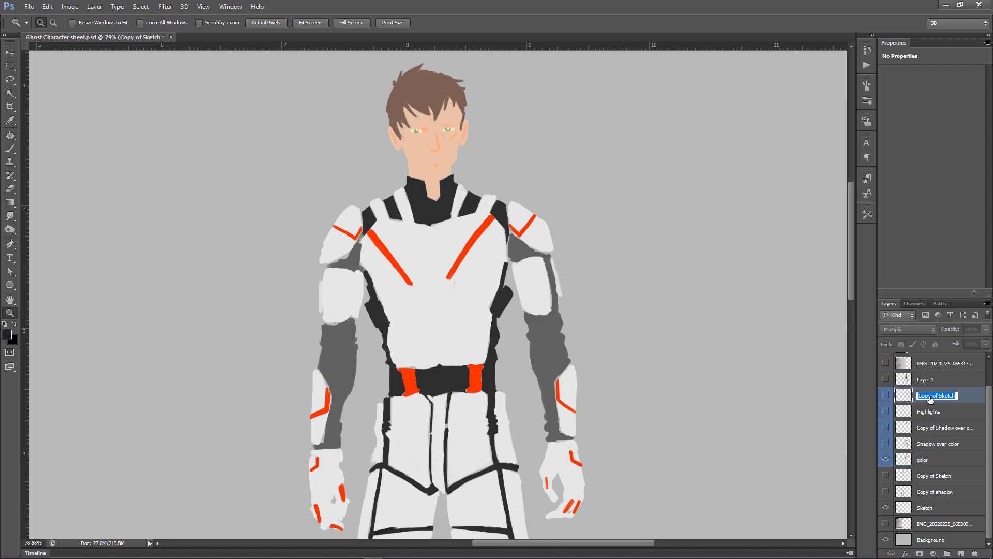
text(Bla)
key(Return)
click(886, 395)
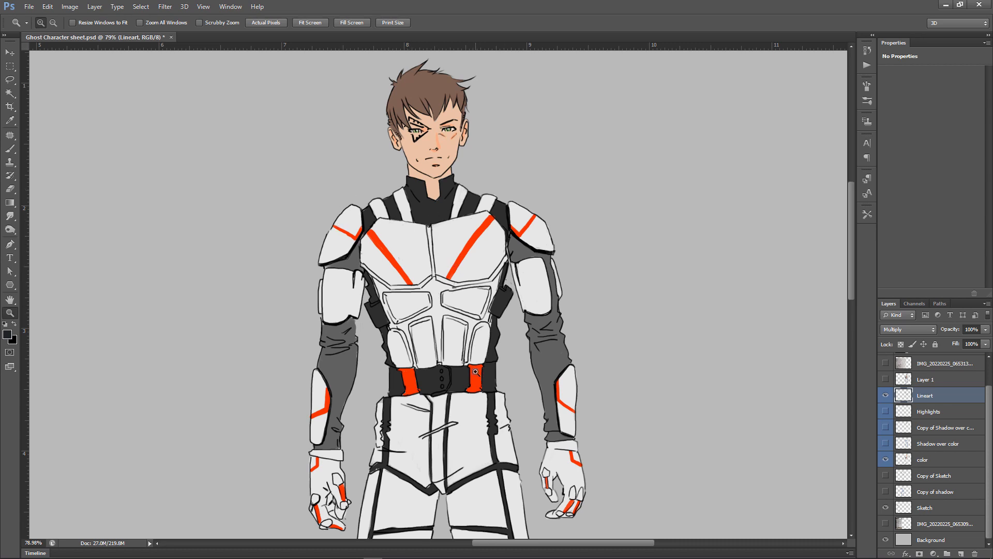
Examine the colored figure with the Lineart layer shown and hidden, selecting the color layer and leaving Lineart visible.
drag(494, 508, 547, 301)
drag(526, 331, 444, 415)
drag(474, 246, 481, 283)
drag(494, 219, 544, 268)
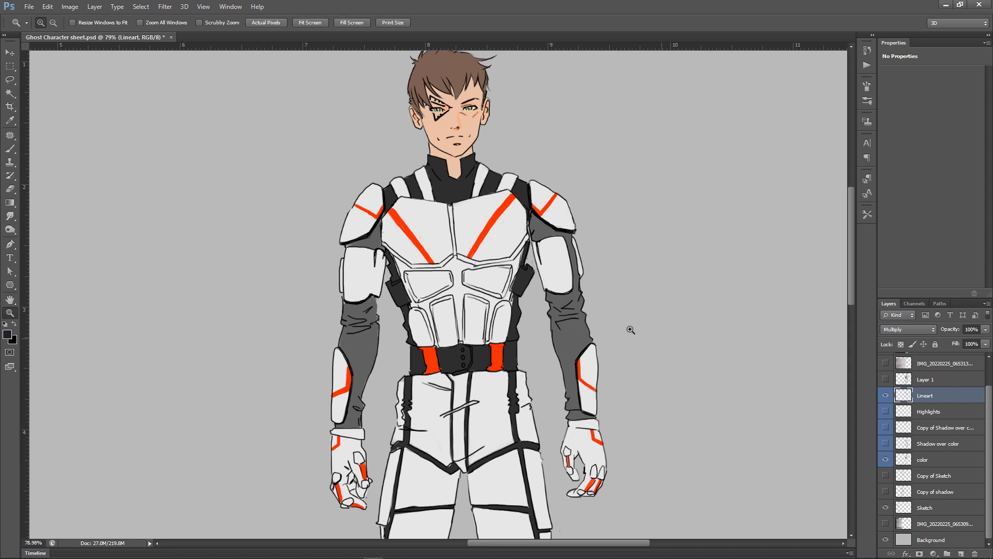
click(886, 395)
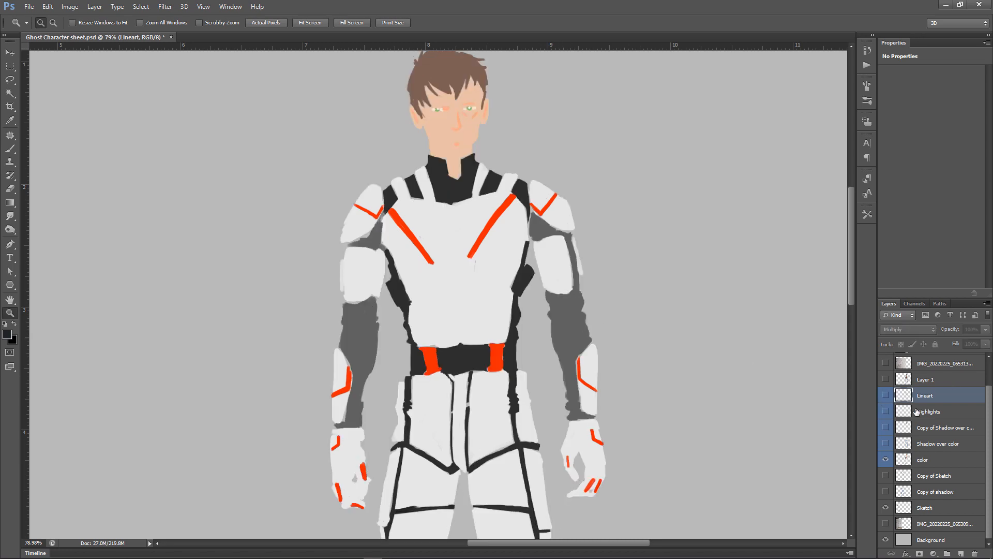
click(925, 460)
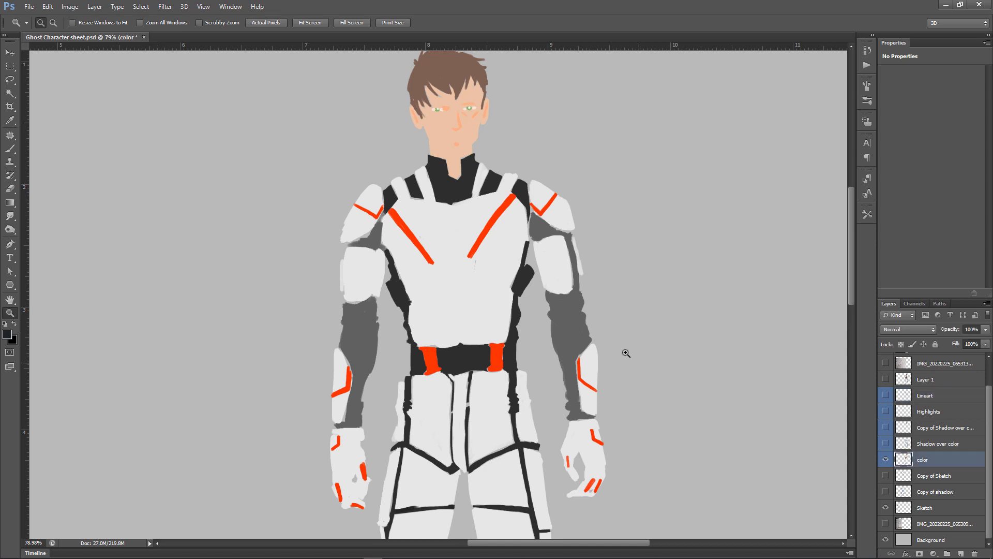
alt+click(521, 261)
alt+click(522, 262)
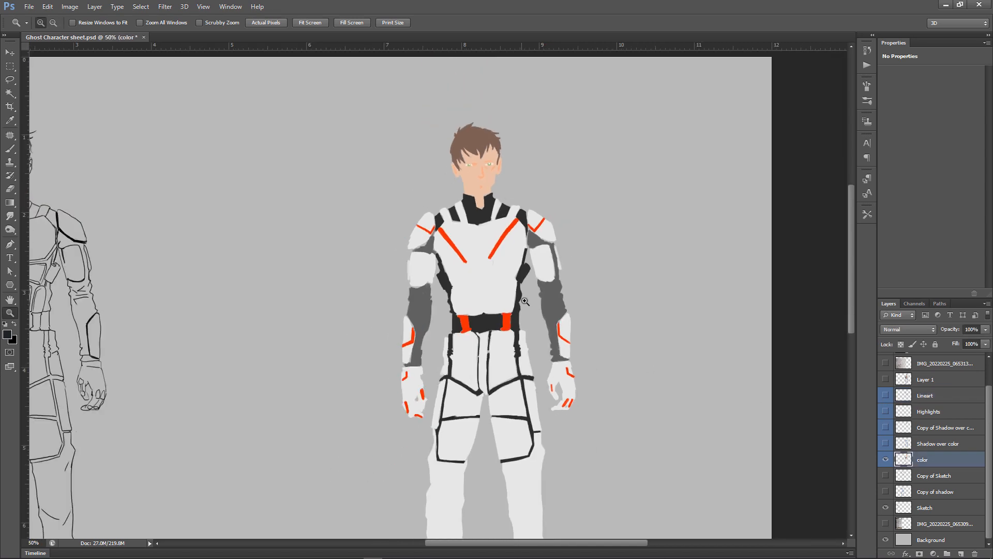
drag(534, 315, 489, 191)
alt+click(512, 213)
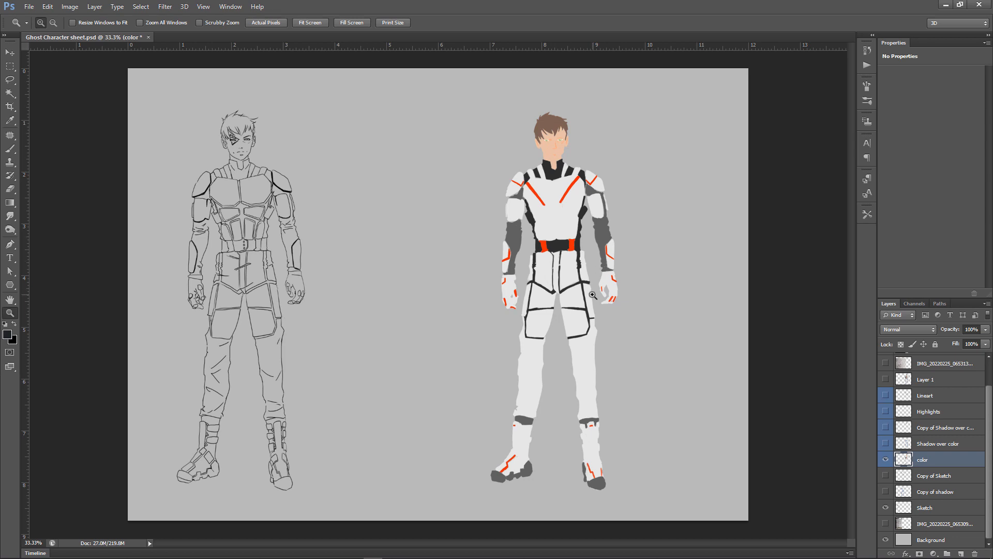
click(886, 395)
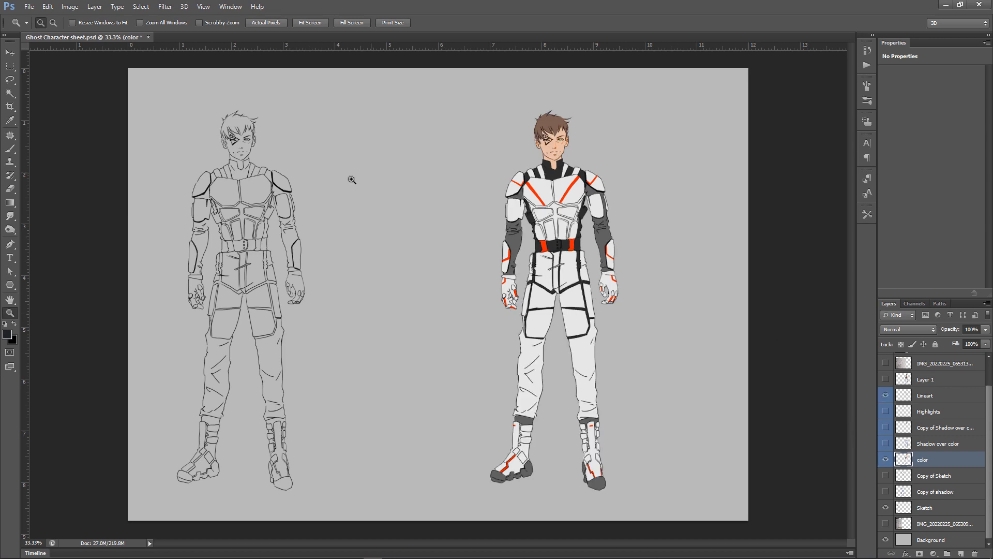
Show the Shadow over color and Copy of Shadow over color layers, leaving Shadow over color selected.
click(886, 443)
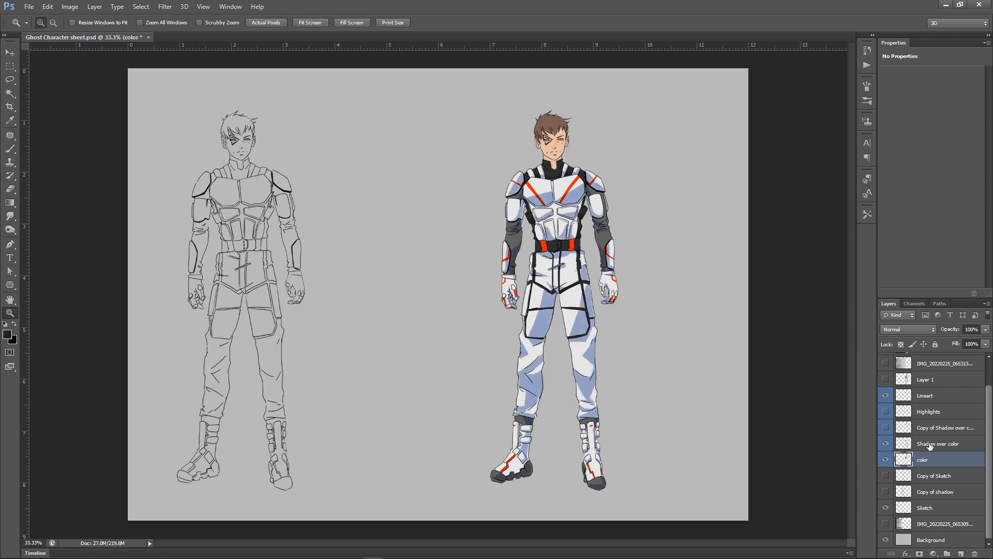
click(929, 444)
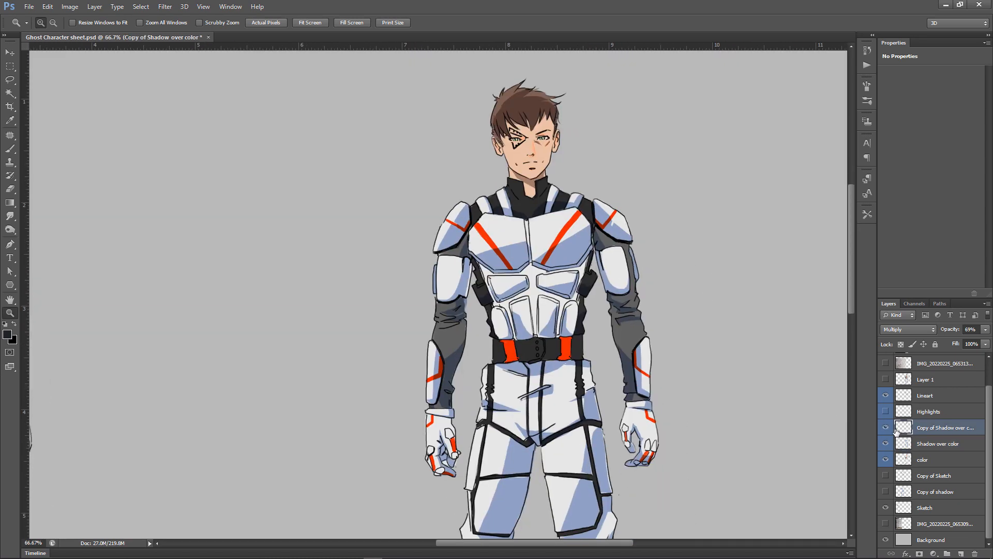
click(937, 444)
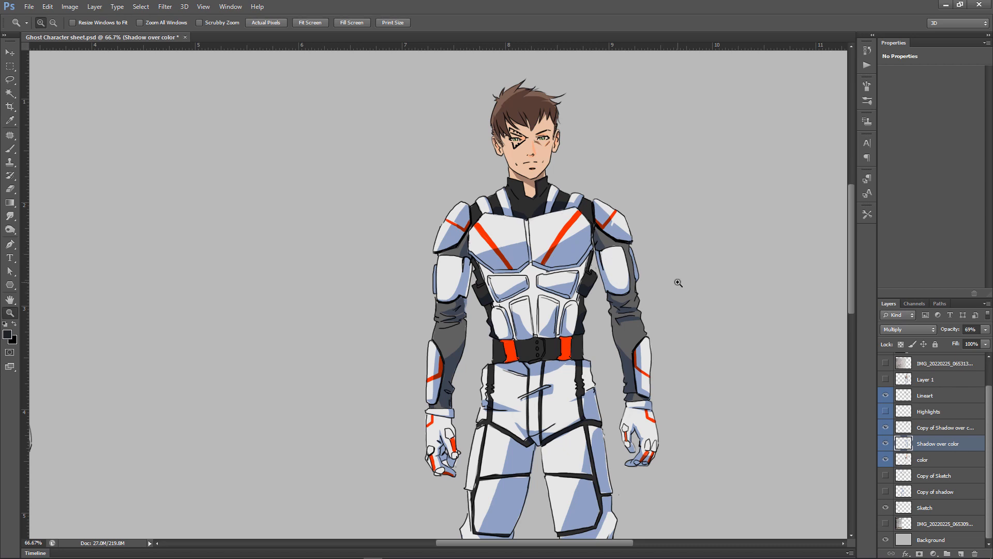
Examine the shadow shading on the colored figure's face, hair, armor and trousers, both close up and at full-sheet view.
alt+click(653, 280)
alt+click(652, 279)
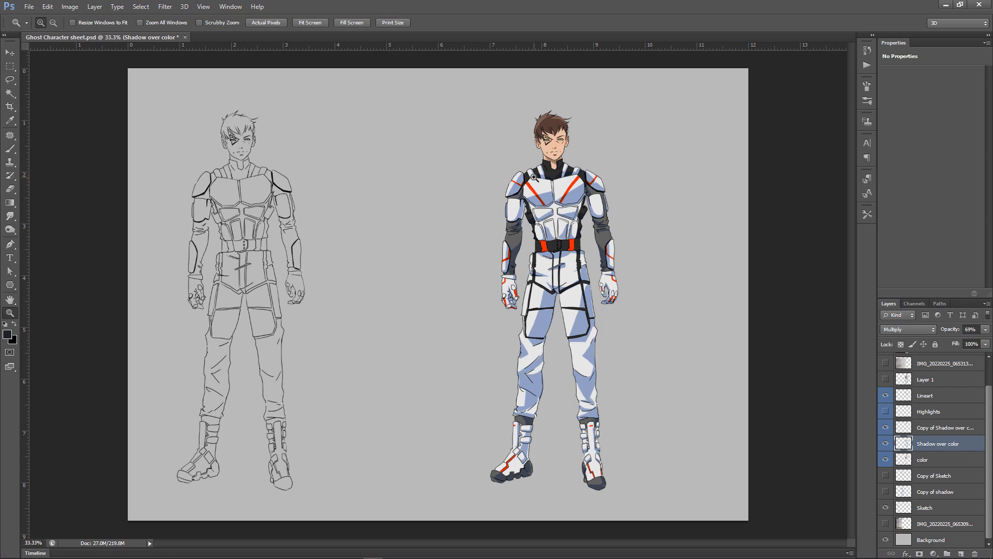
drag(522, 103, 596, 176)
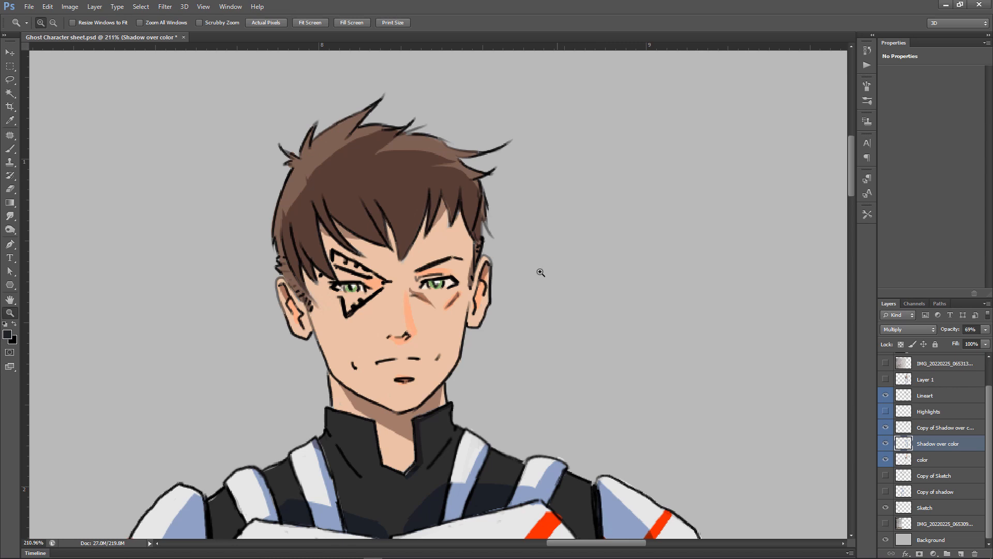
drag(518, 289, 619, 244)
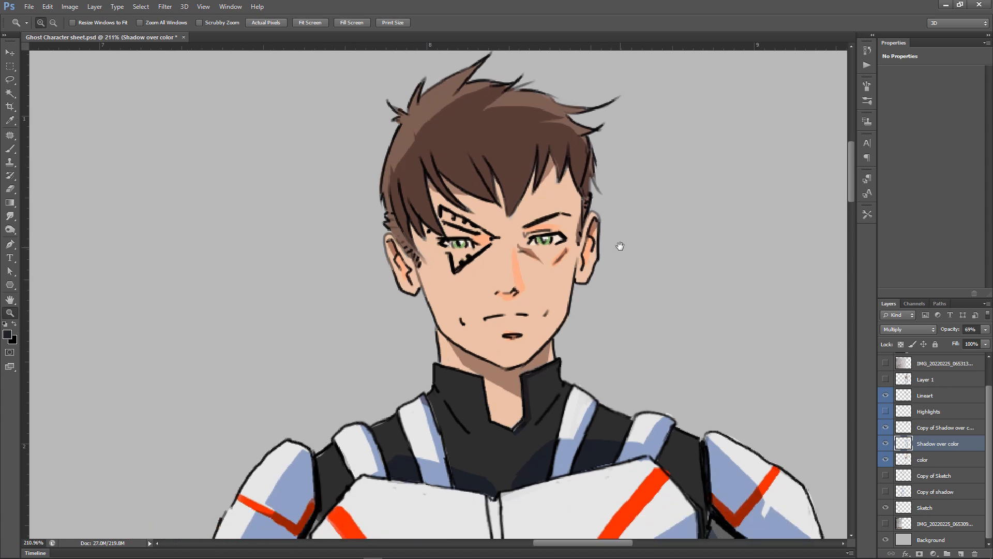
alt+click(542, 214)
alt+click(541, 215)
alt+click(541, 214)
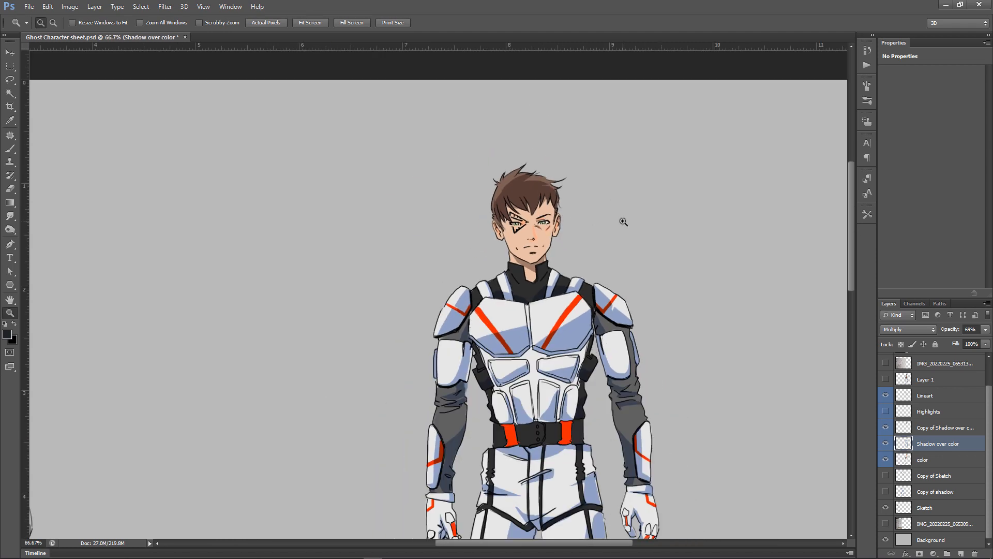
drag(611, 261, 542, 212)
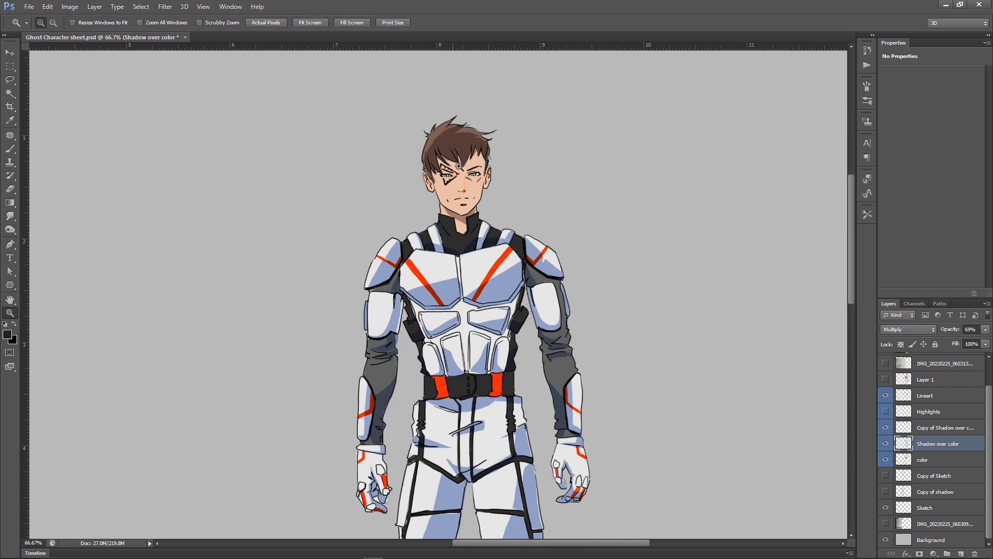
alt+click(528, 187)
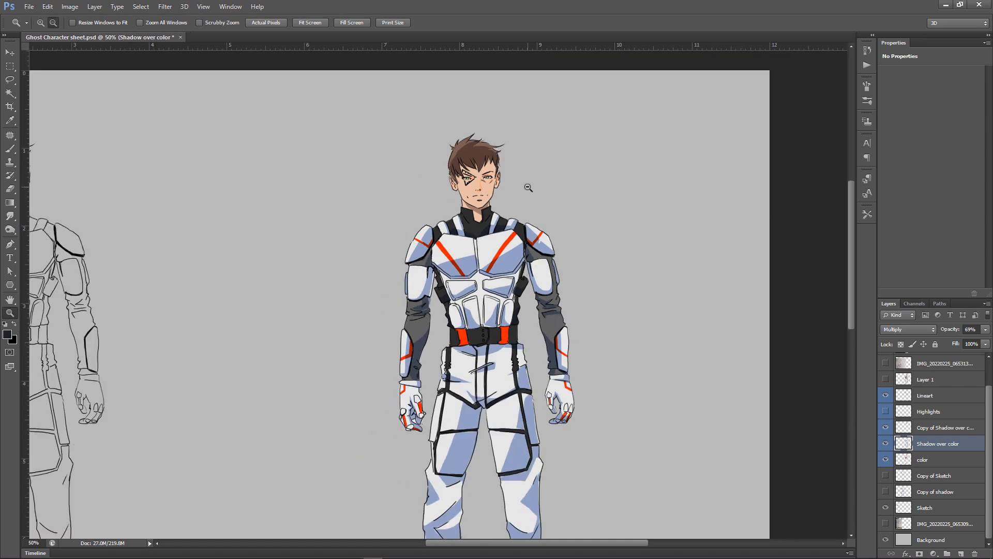
alt+click(527, 187)
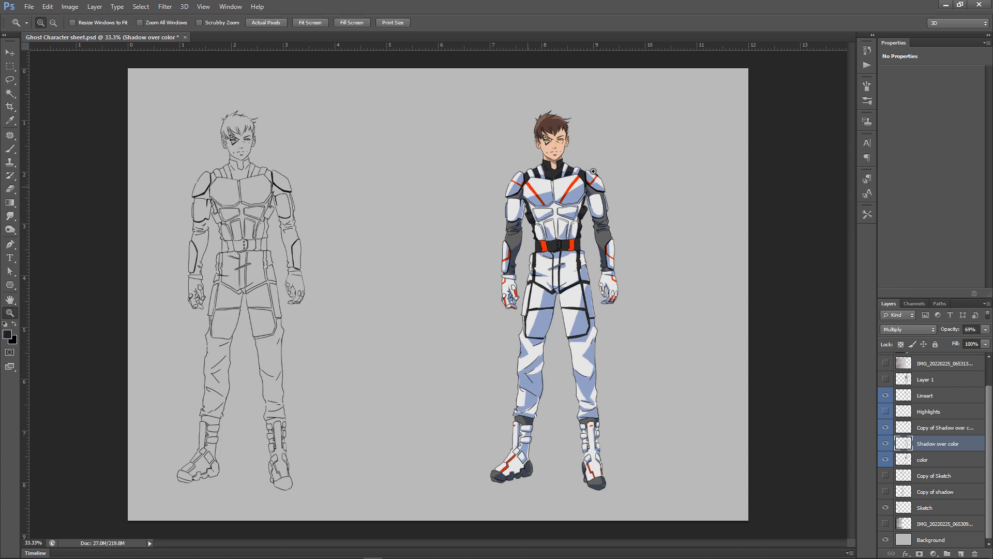
drag(506, 108, 644, 204)
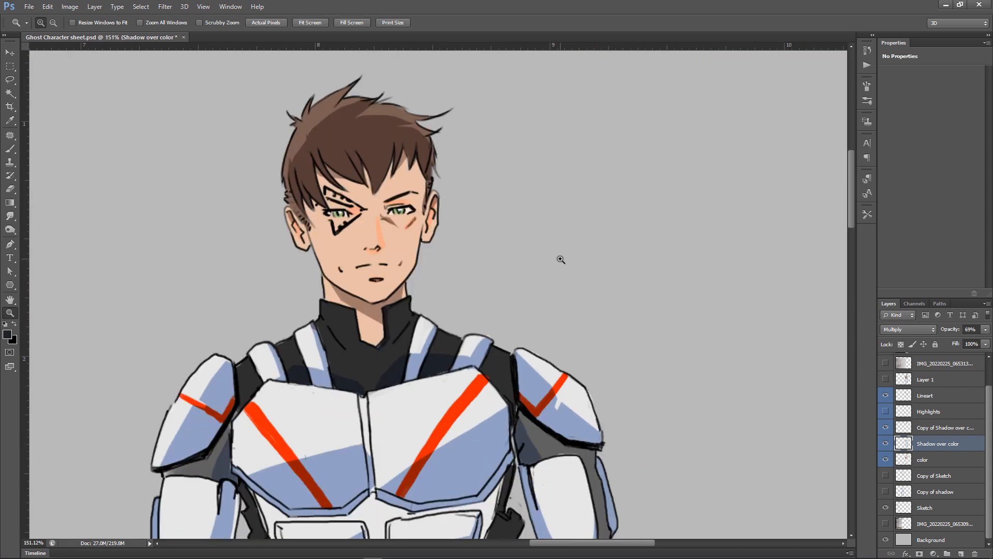
key(ctrl+0)
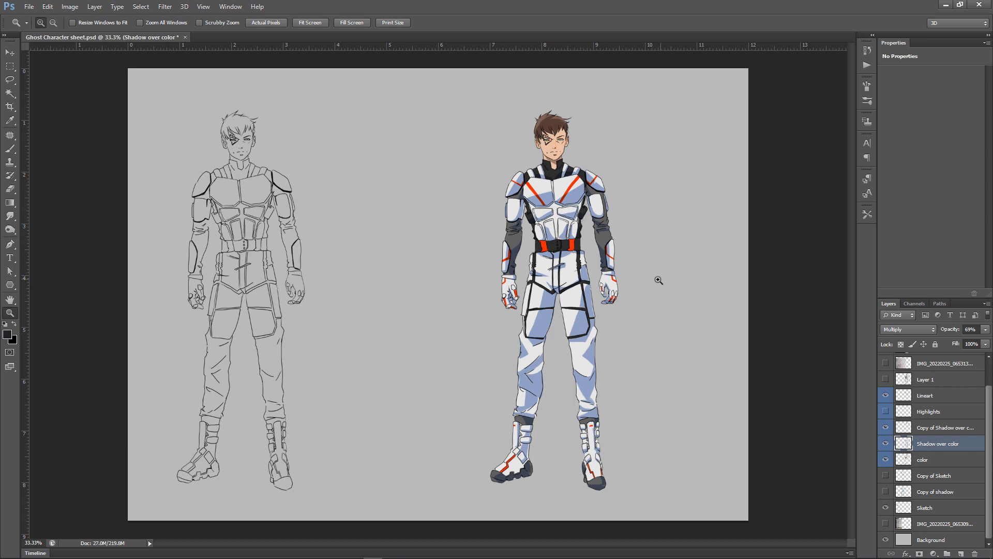
drag(482, 133, 675, 370)
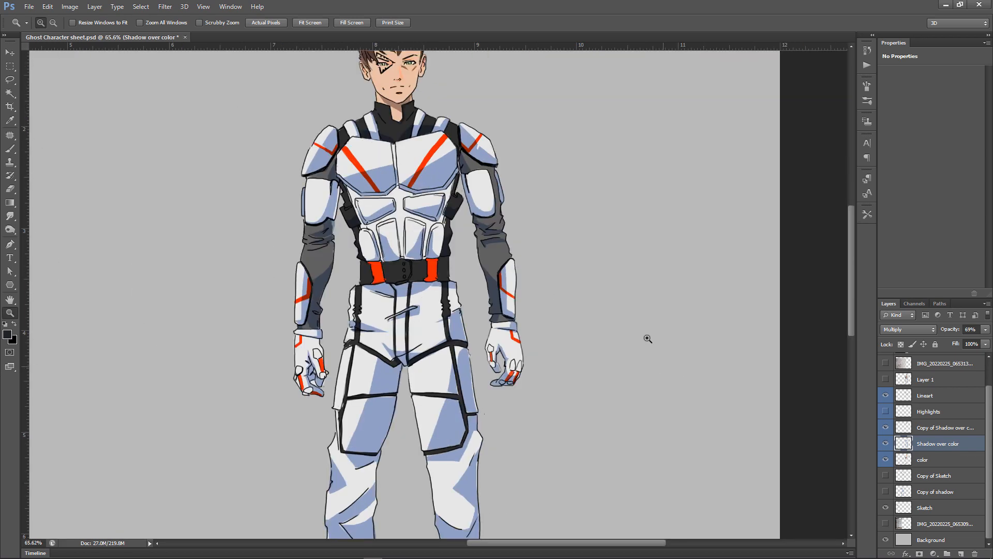
drag(538, 240, 611, 305)
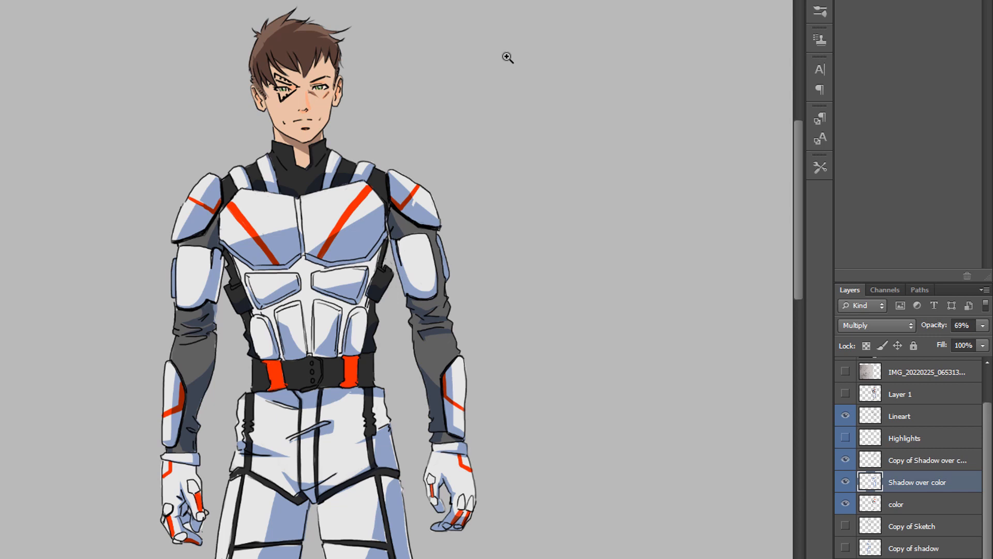
Select and show the Highlights layer, with the colored figure's head and chest in close view.
click(910, 440)
click(845, 438)
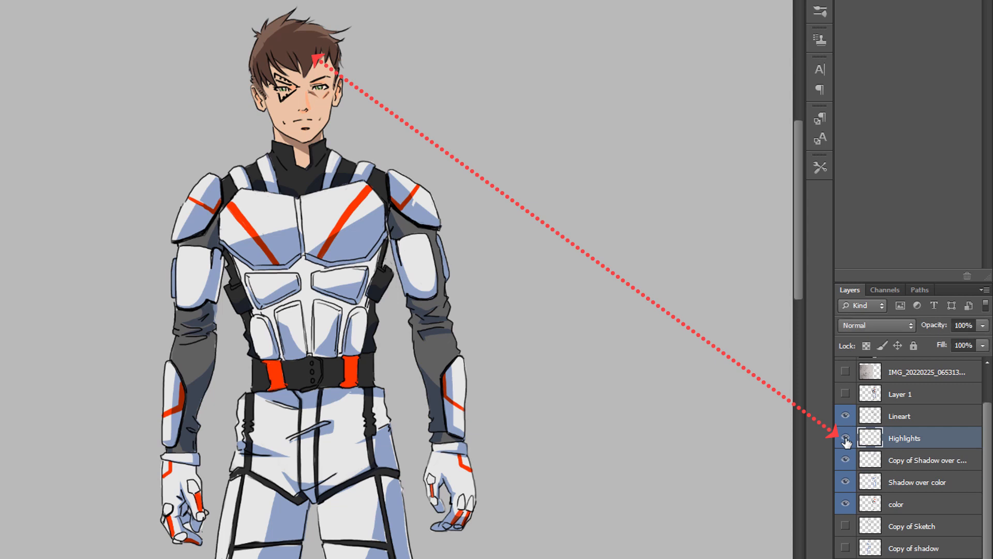
drag(85, 1, 459, 319)
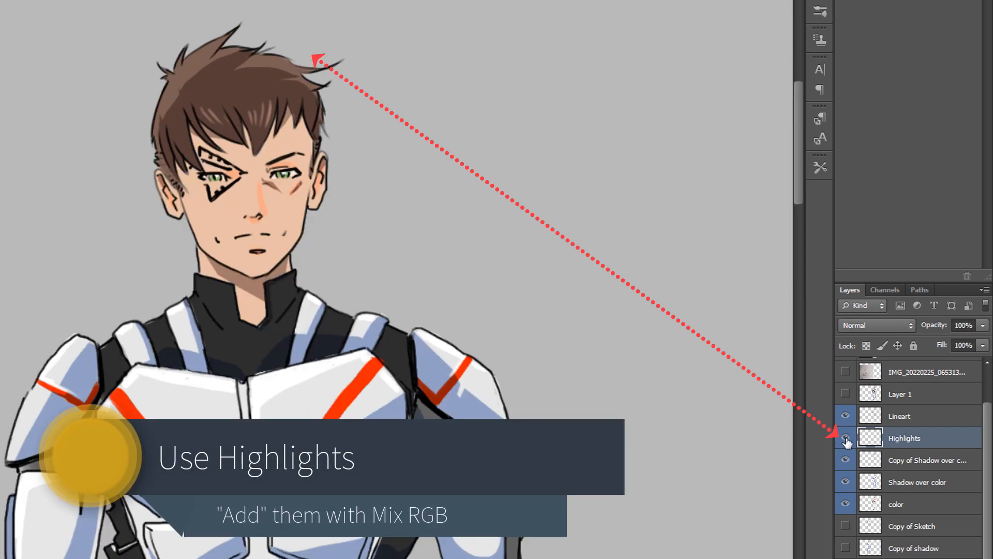
Compare the figure's hair and chest armor with the Highlights layer hidden and shown, leaving the layer visible.
click(845, 437)
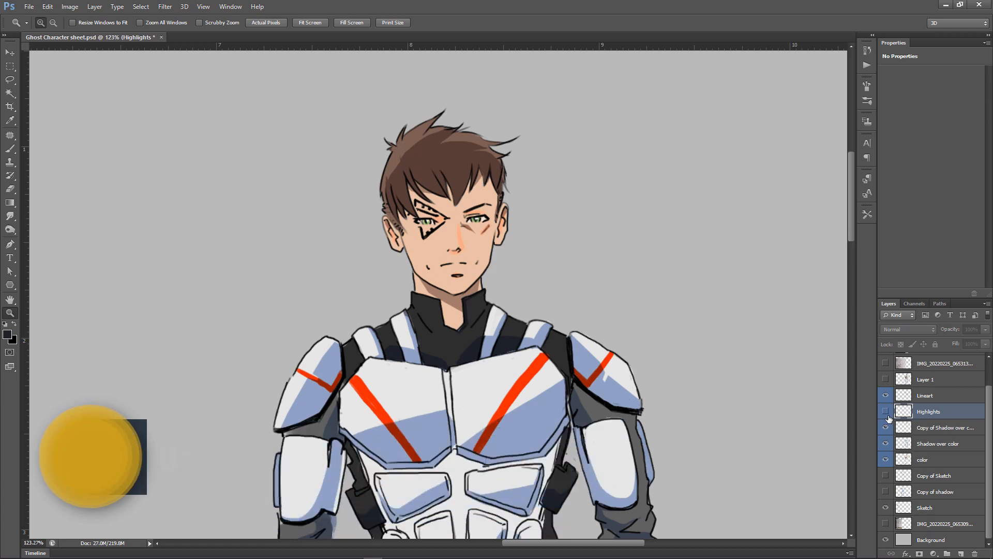
click(885, 412)
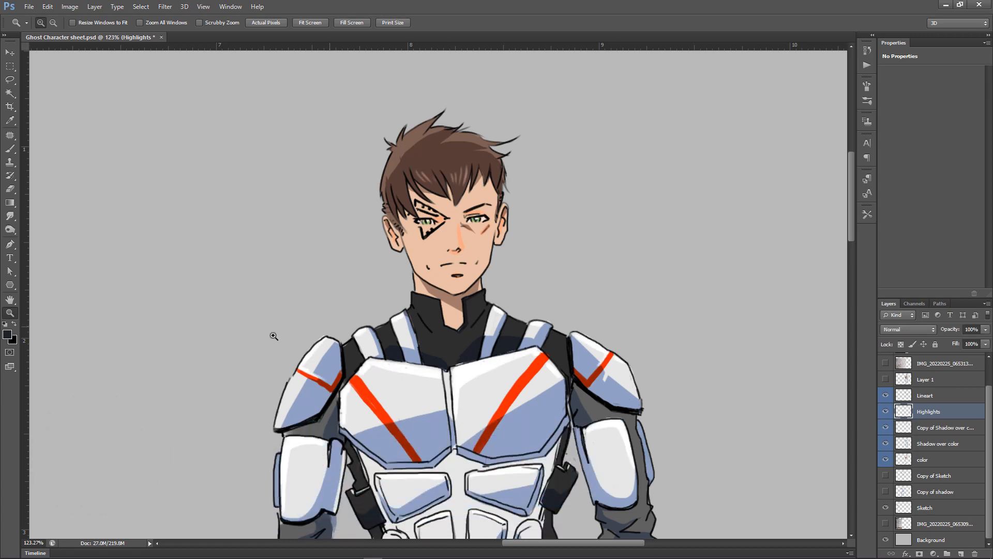
click(885, 412)
click(885, 412)
click(885, 411)
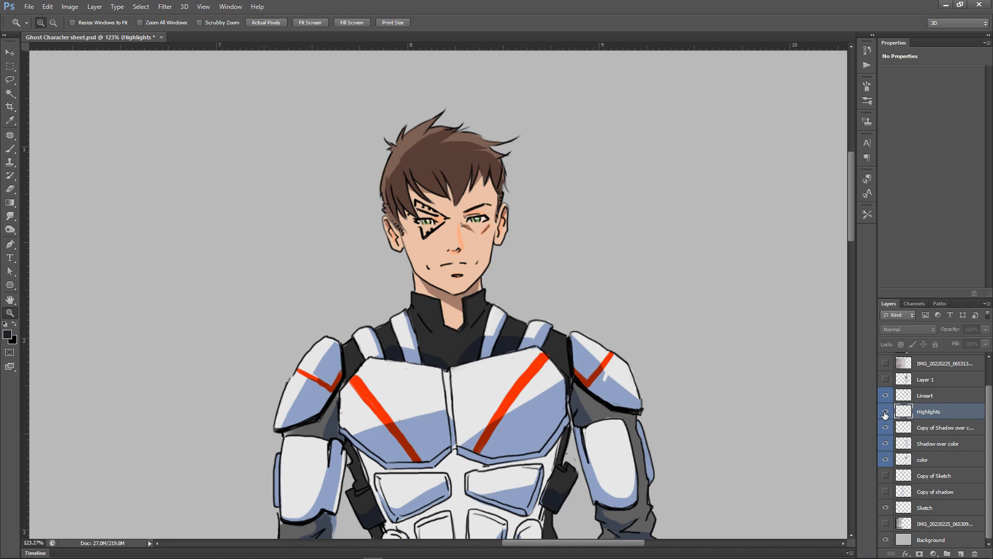
click(885, 412)
click(885, 411)
click(885, 412)
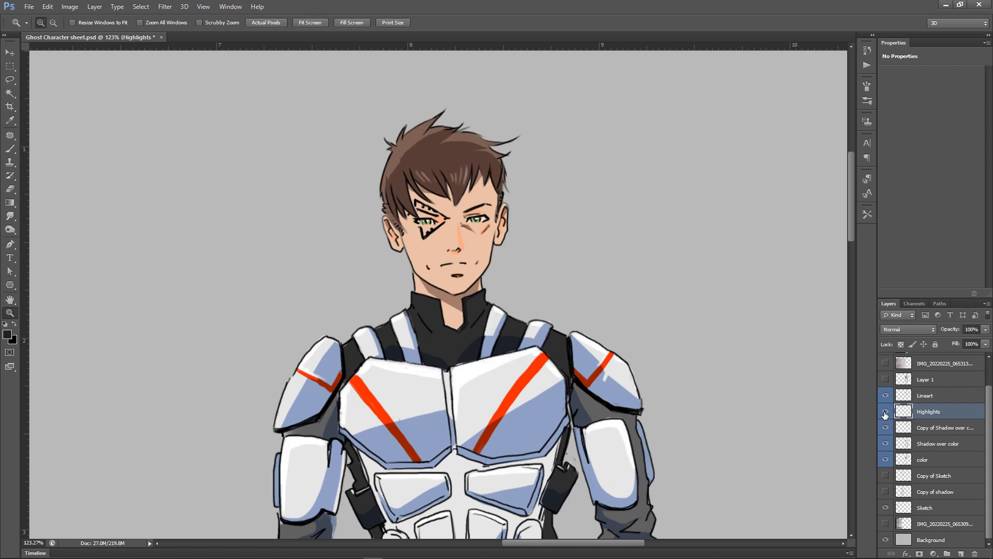
Check the effect of the Highlights layer across the figure's upper body and arms, hiding it and showing it again.
drag(663, 330, 645, 268)
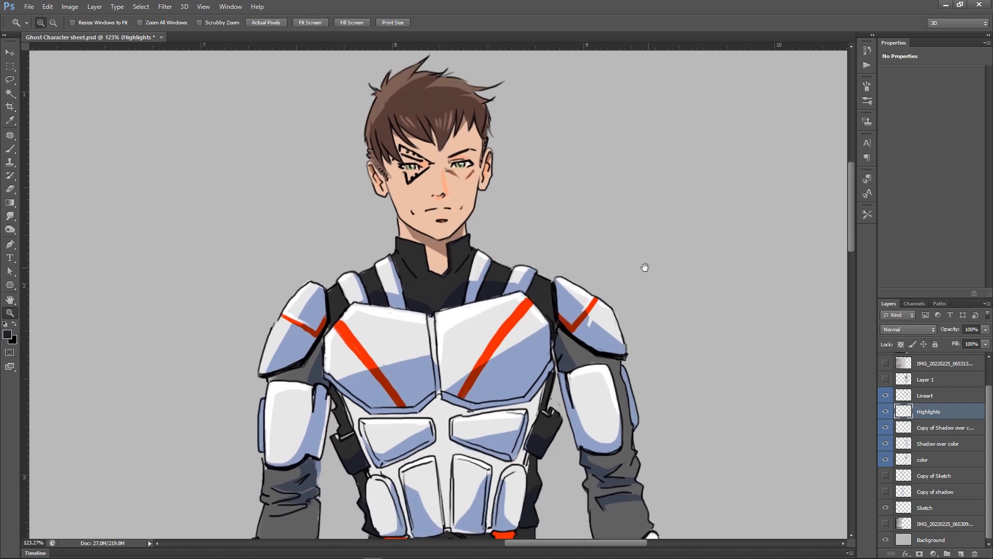
drag(584, 205, 618, 218)
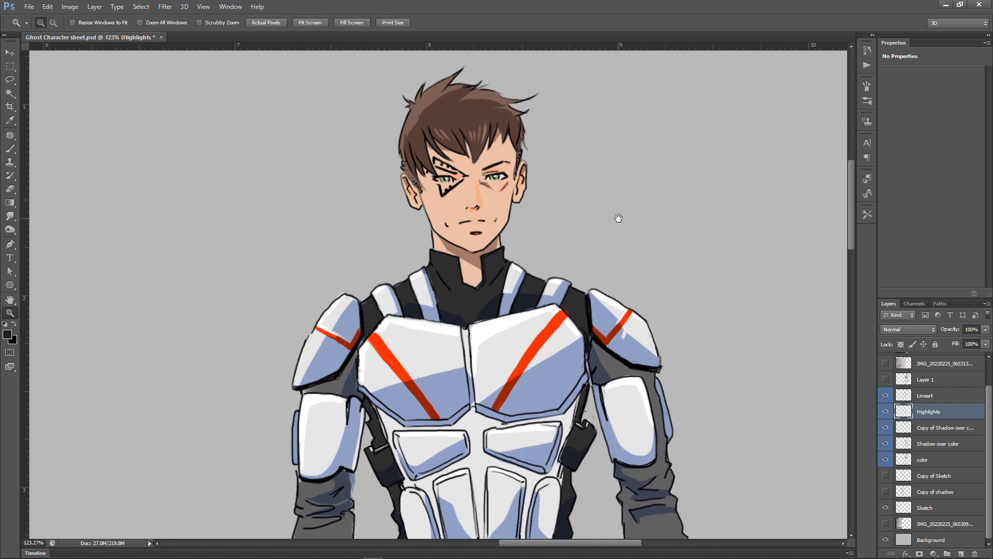
alt+click(648, 257)
alt+click(648, 257)
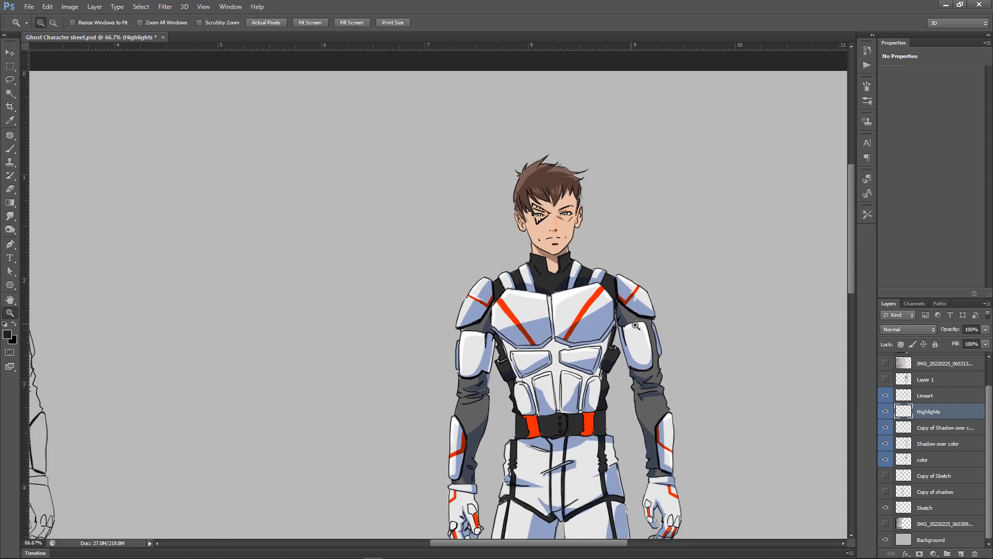
click(886, 412)
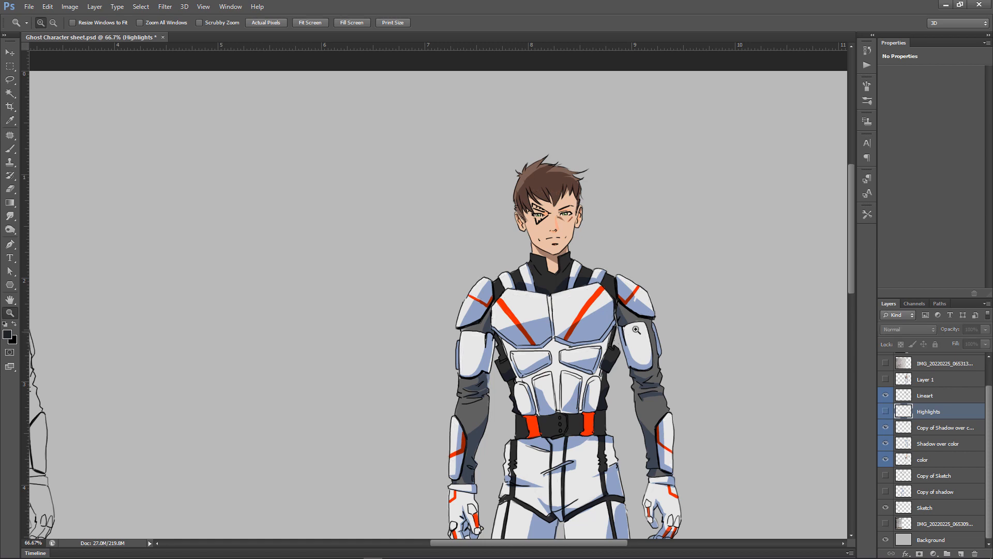
click(886, 412)
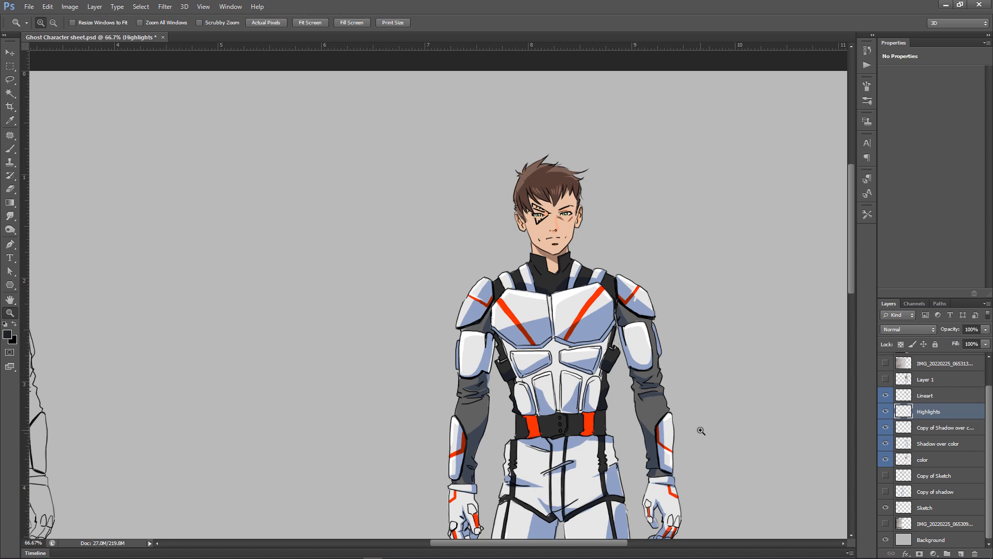
scroll(689, 346, down, 3)
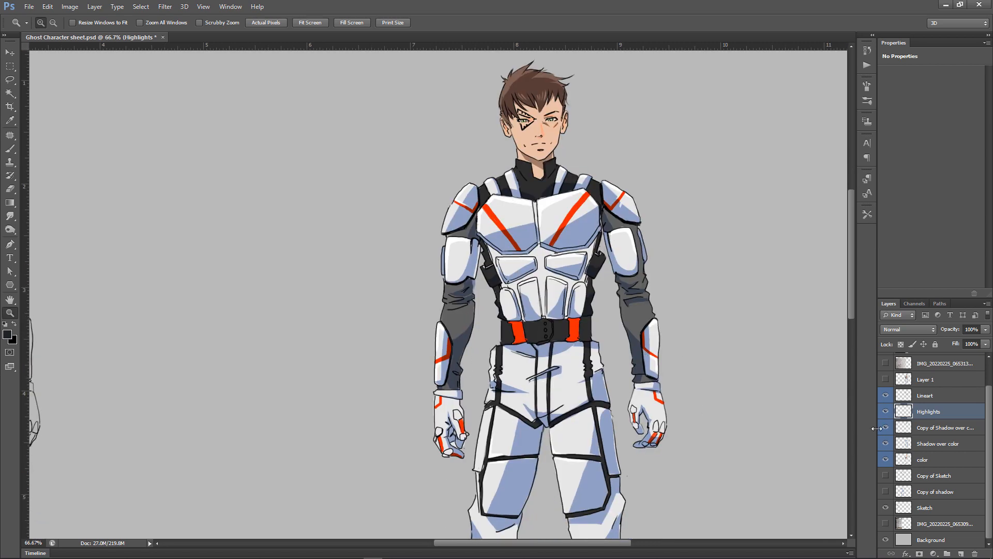
click(886, 413)
scroll(686, 300, up, 2)
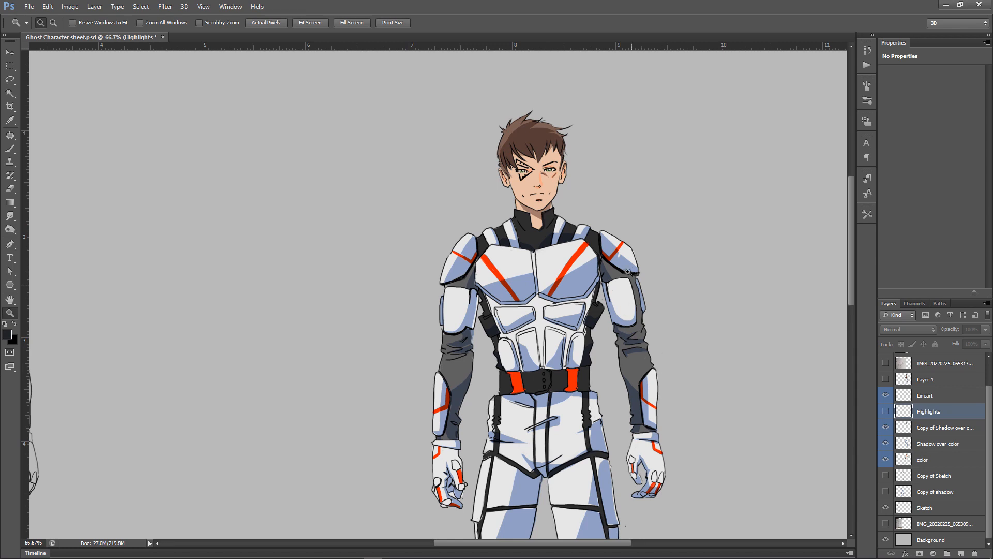
click(886, 413)
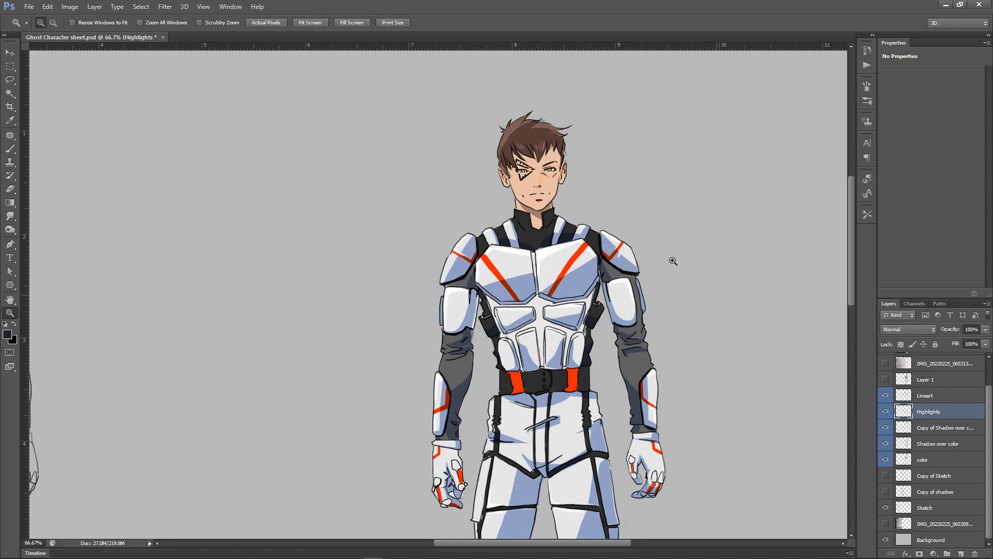
Hide the Lineart, Highlights, Copy of Shadow over color, Shadow over color and color layers, with the whole sheet in view.
alt+click(641, 239)
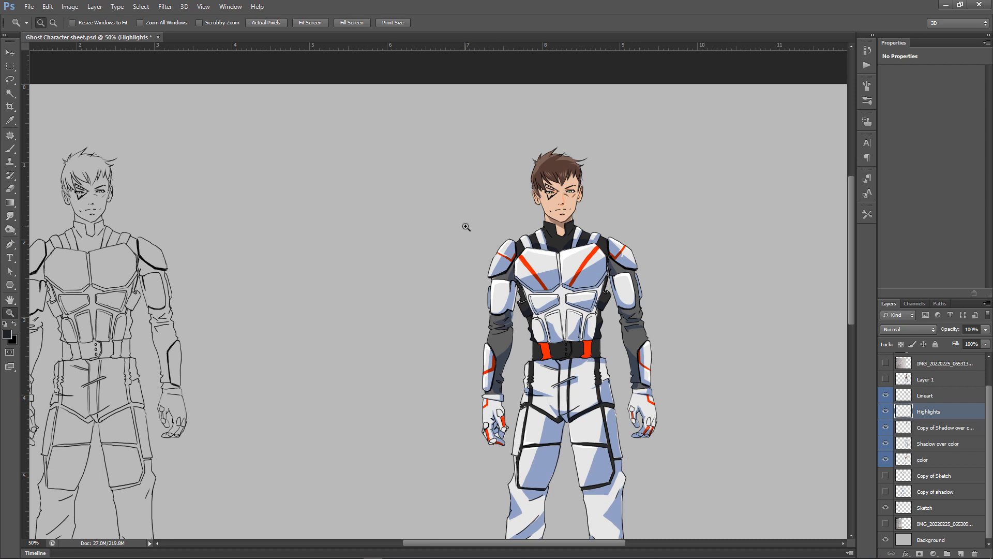
drag(661, 263, 665, 228)
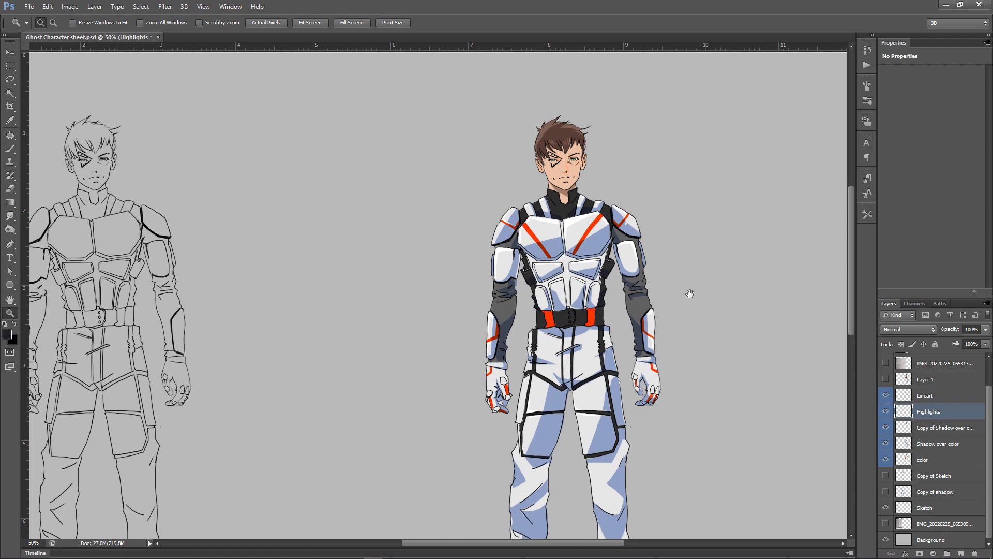
drag(690, 294, 661, 265)
key(ctrl+minus)
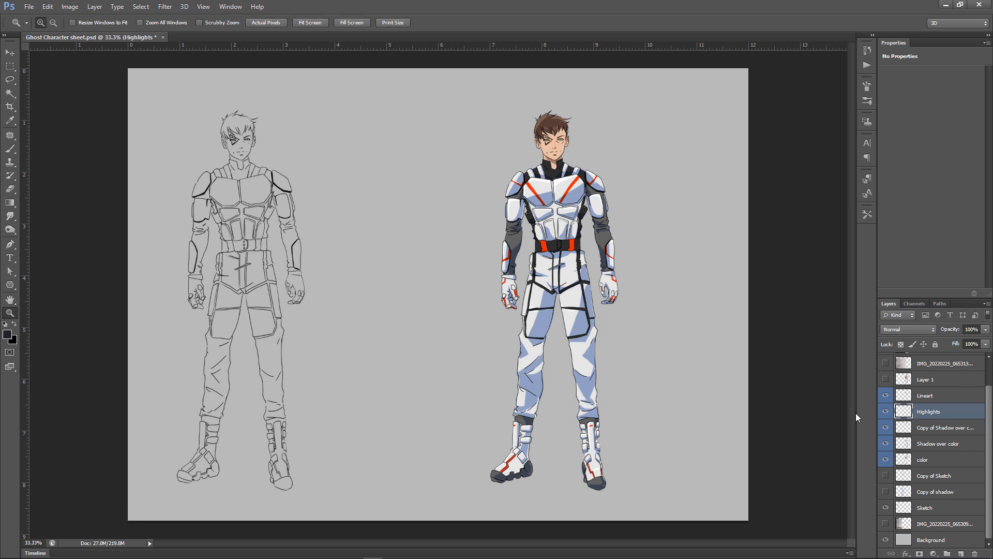
drag(886, 395, 886, 443)
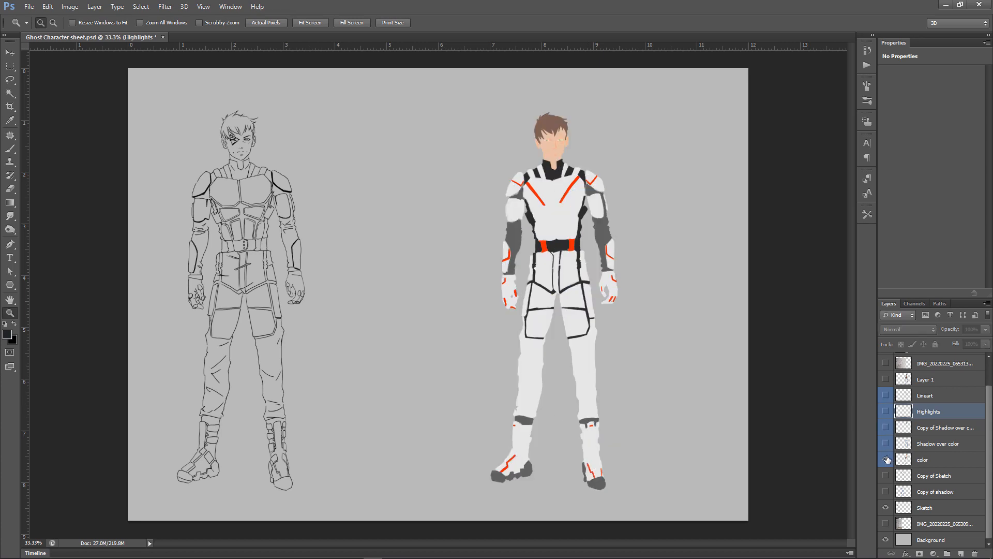
click(886, 459)
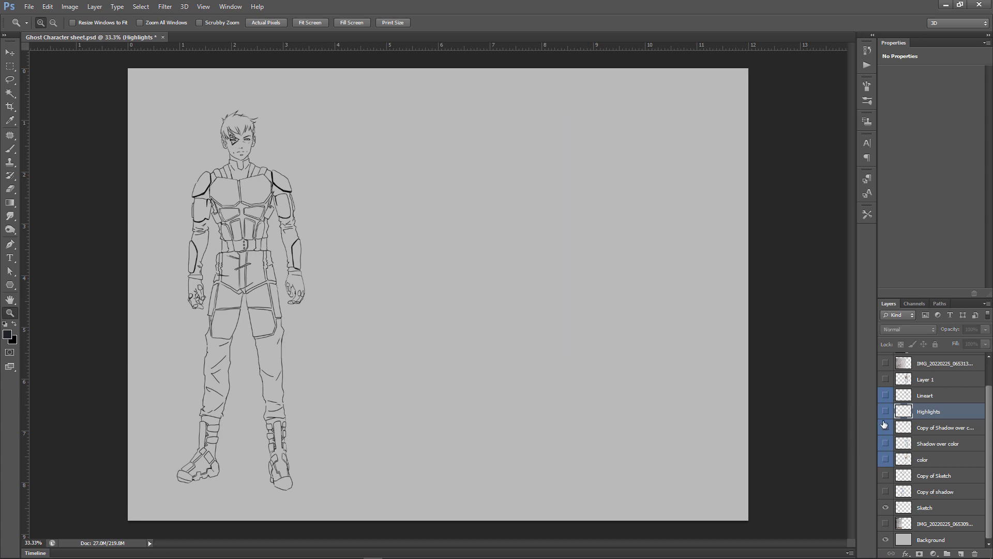
Rebuild the colored figure by showing the Lineart, color, Shadow over color and Copy of Shadow over color layers one after another.
click(886, 395)
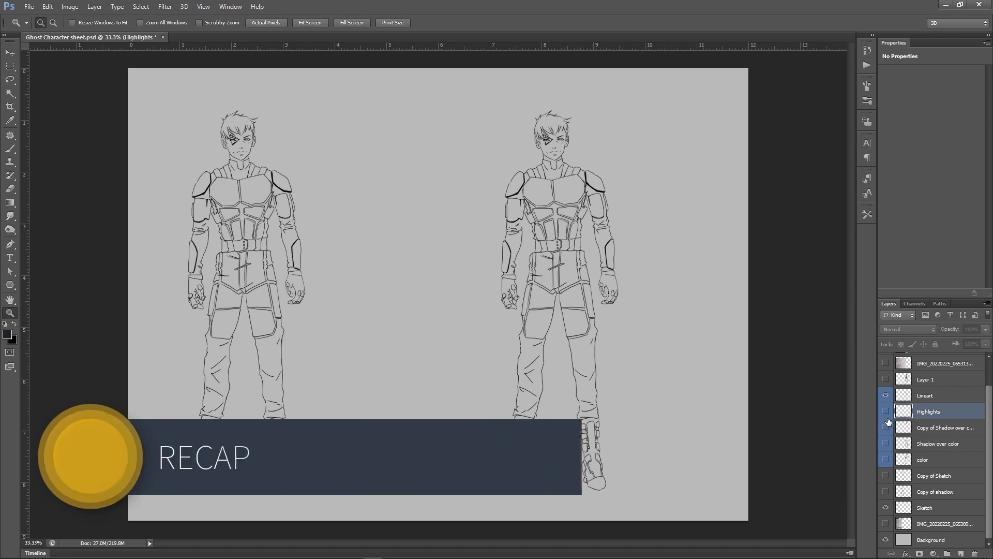
click(885, 459)
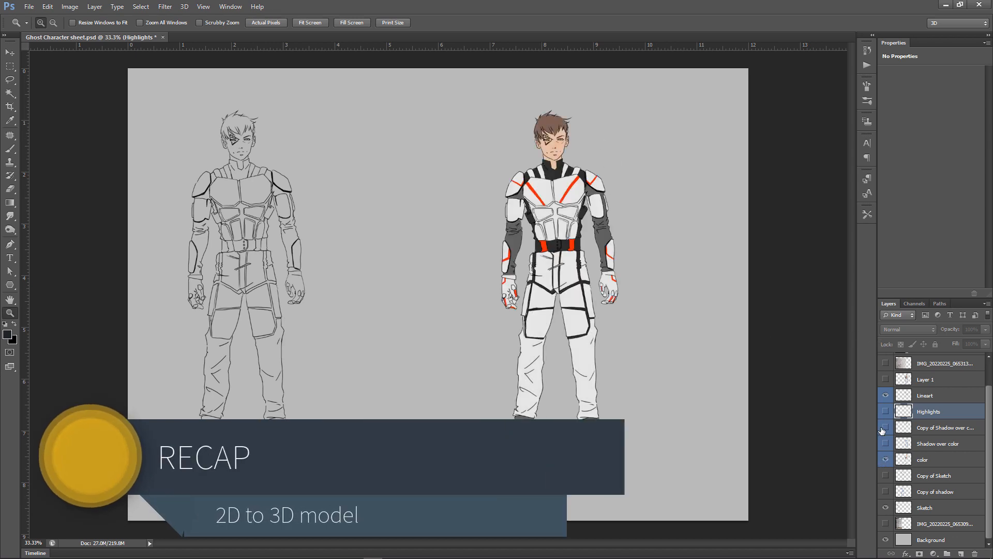
click(885, 443)
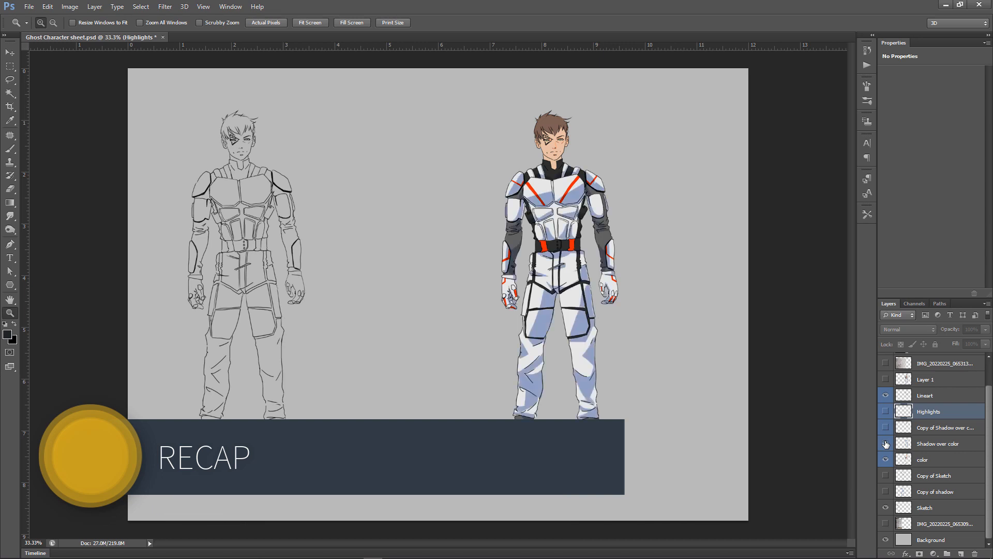
click(922, 444)
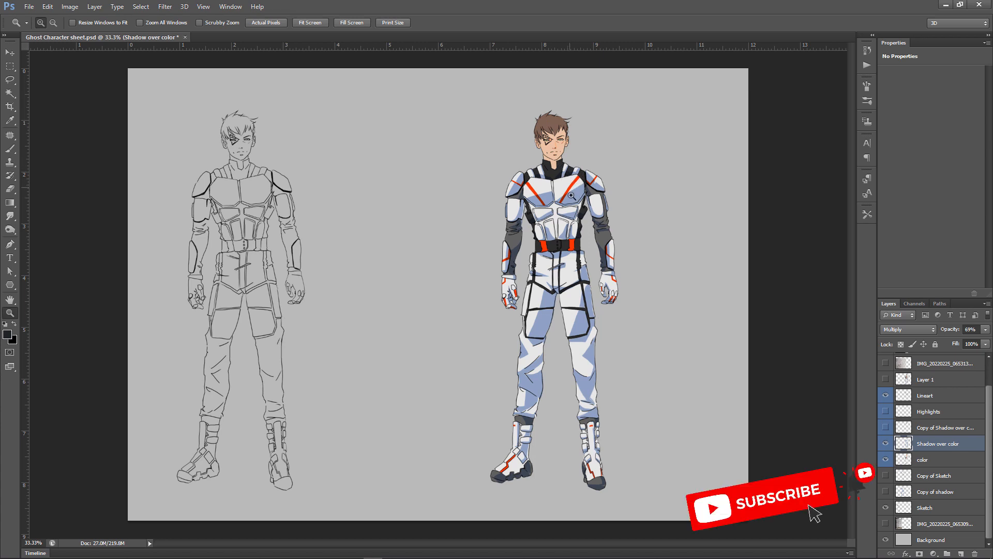
click(885, 427)
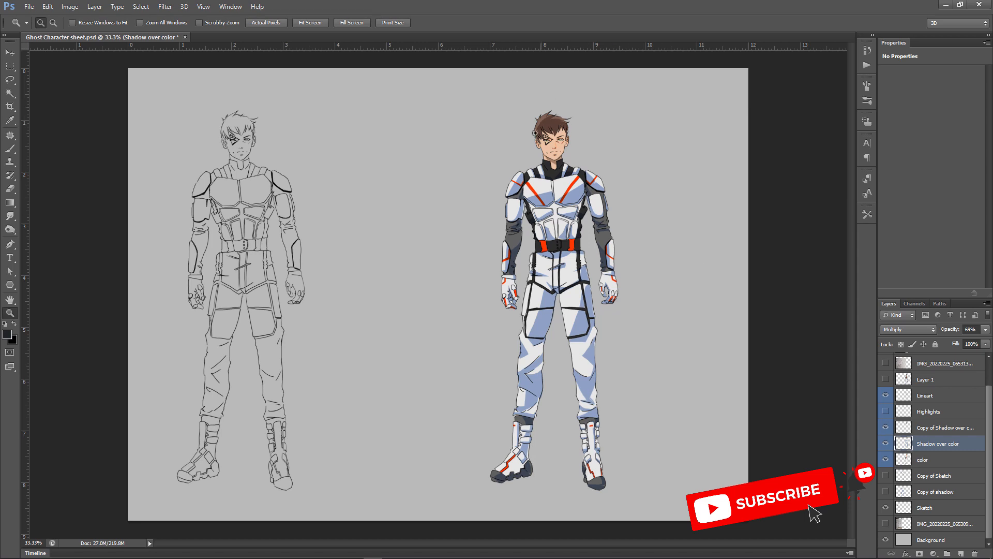
click(550, 145)
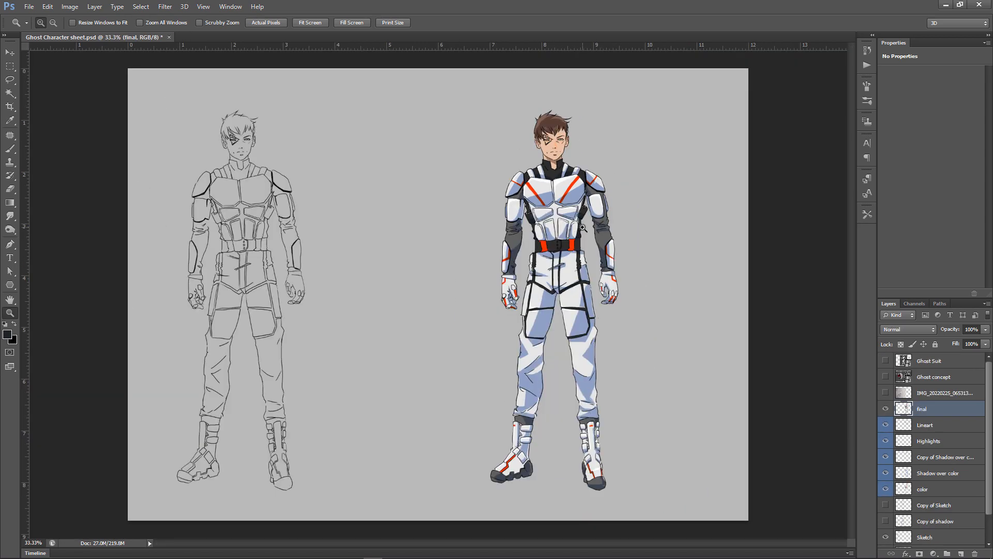
Move the final layer's figure to the right of the layered colored figure, clear of it.
key(v)
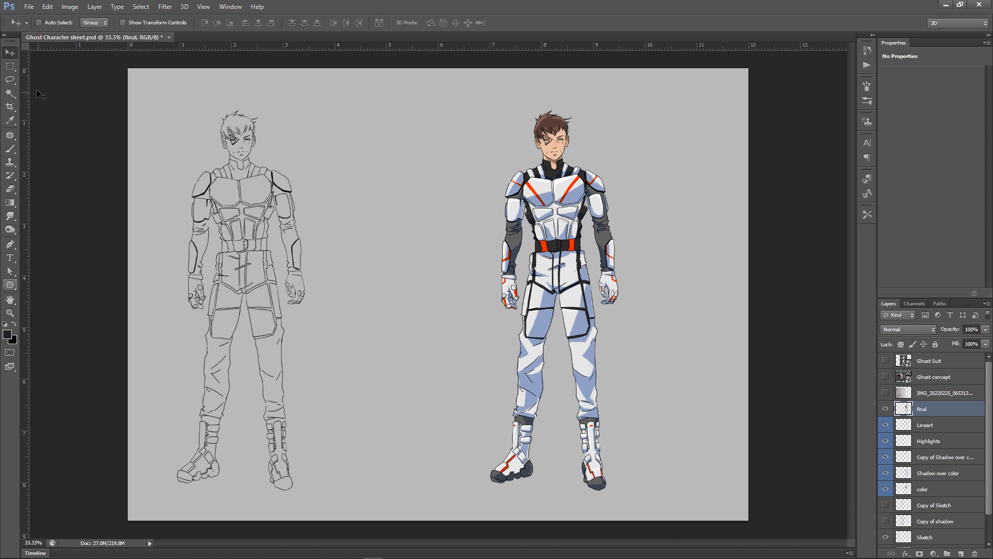
drag(585, 221, 708, 228)
key(z)
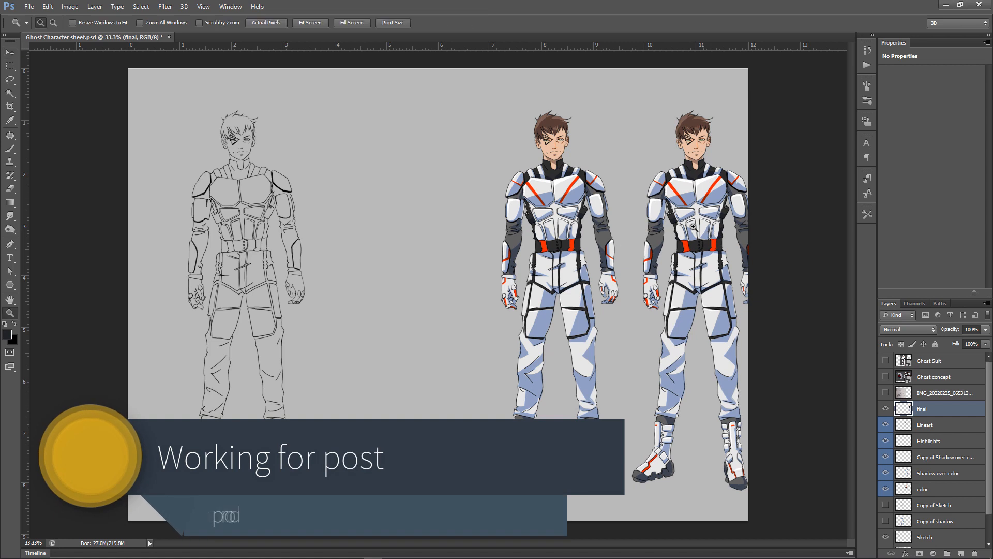
Extend the canvas on both the sheet's right side and around the second colored figure with the Crop tool, so the figure fits.
alt+click(709, 228)
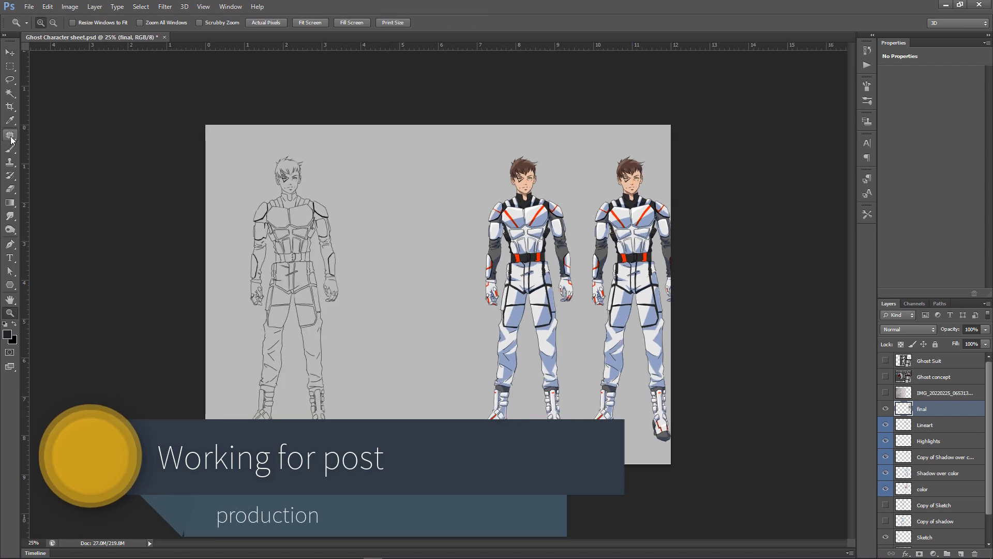
click(10, 106)
drag(673, 294, 744, 293)
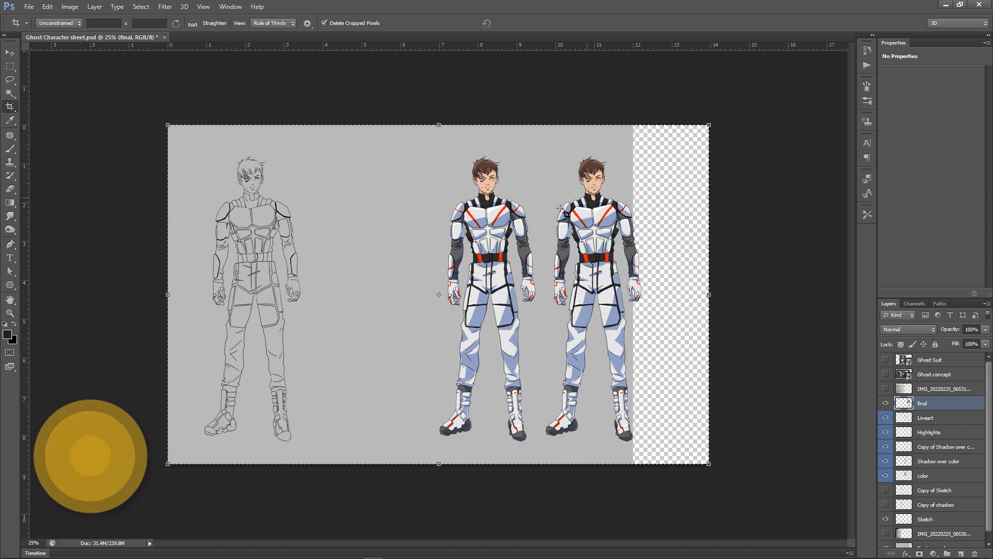
Stretch the Background layer across the widened canvas and shift the final layer's figure slightly farther right.
key(v)
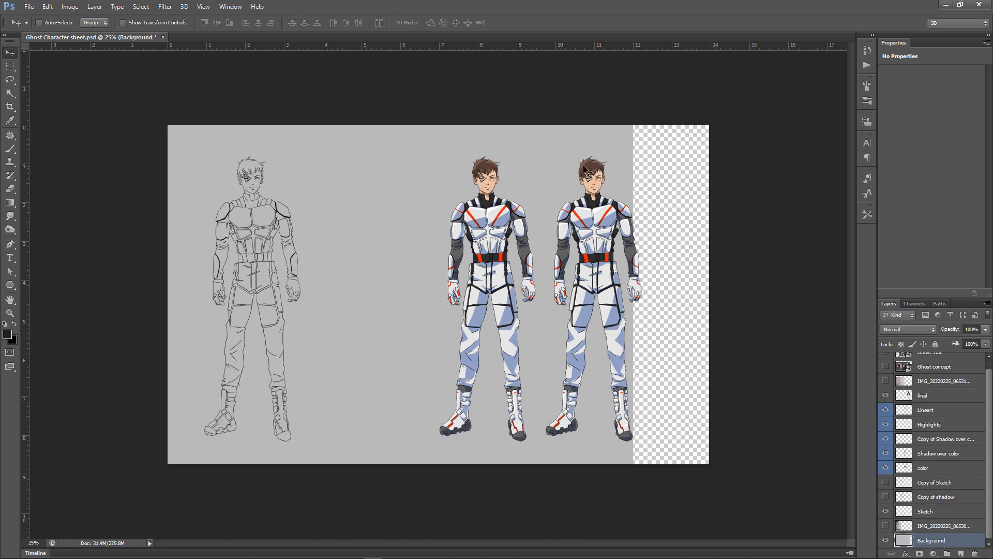
key(ctrl+t)
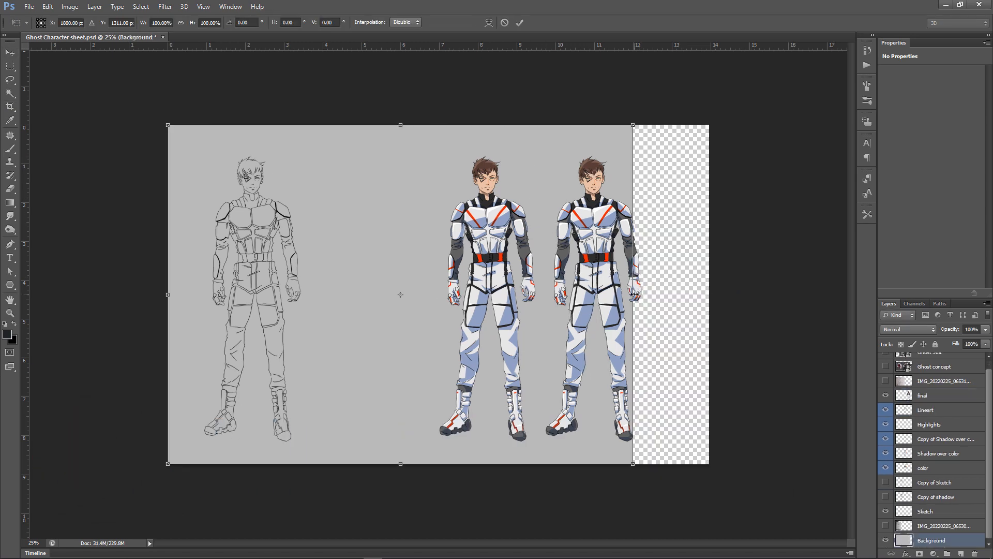
drag(633, 293, 731, 289)
key(Return)
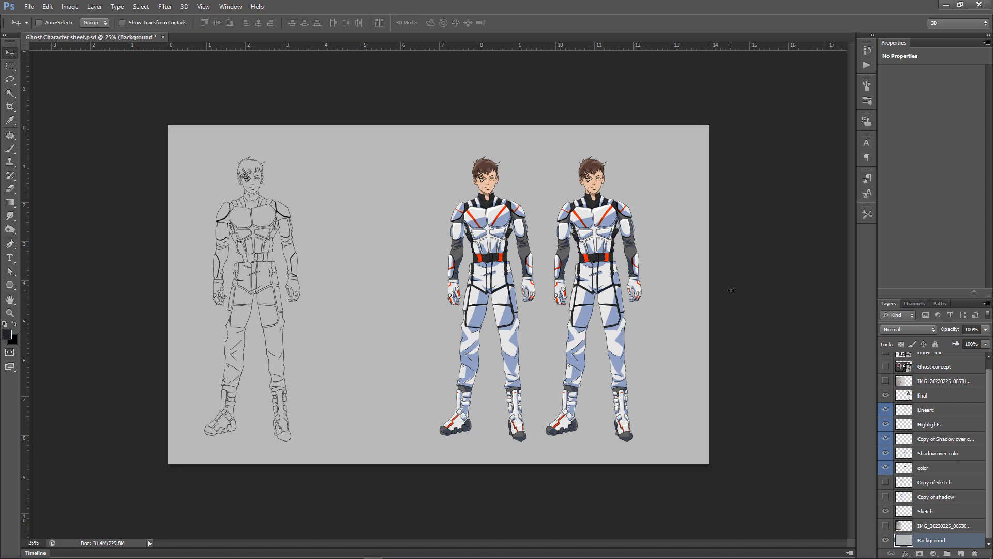
ctrl+click(605, 241)
drag(604, 241, 622, 236)
Duplicate the final layer twice, then hide final copy and final so only the topmost copy shows.
key(z)
click(623, 234)
click(624, 233)
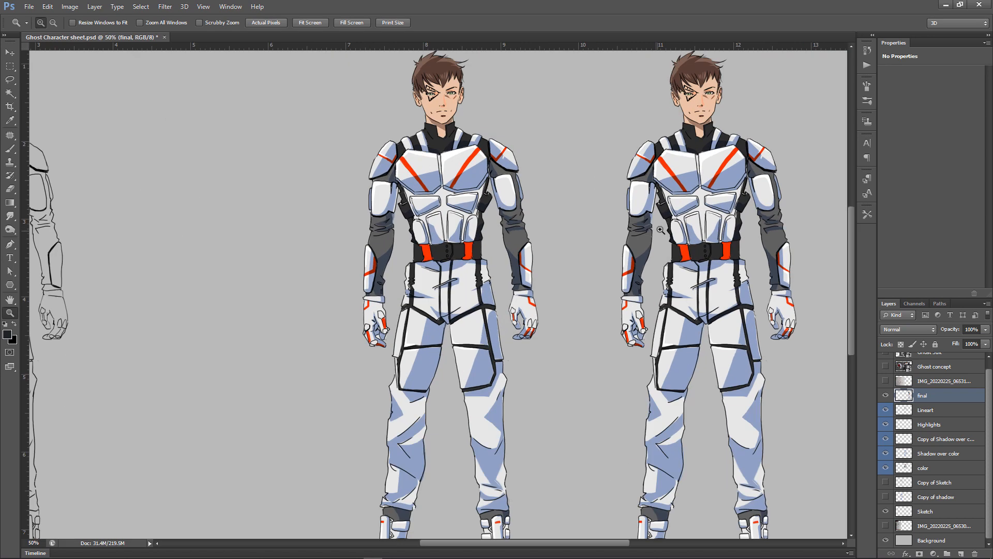
drag(697, 202, 516, 249)
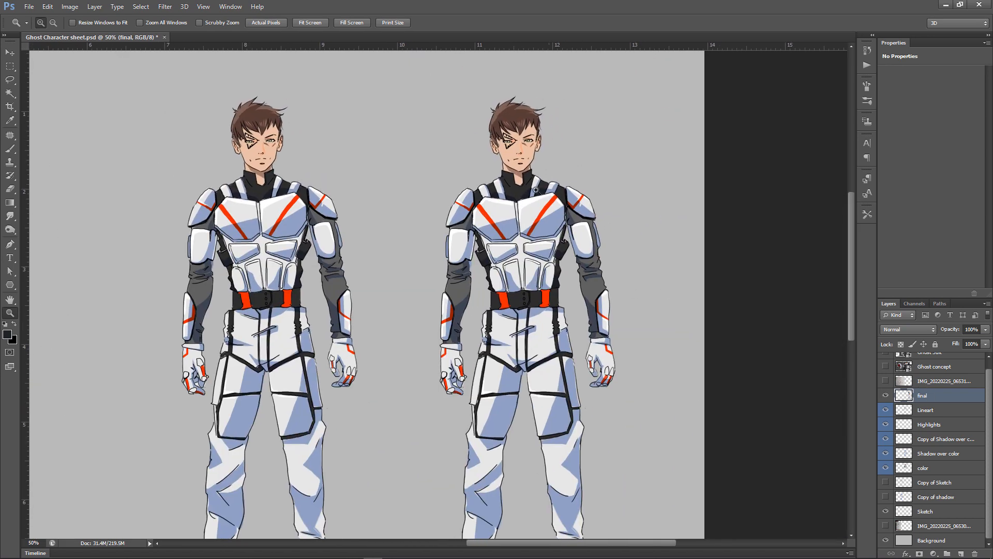
drag(940, 400, 963, 553)
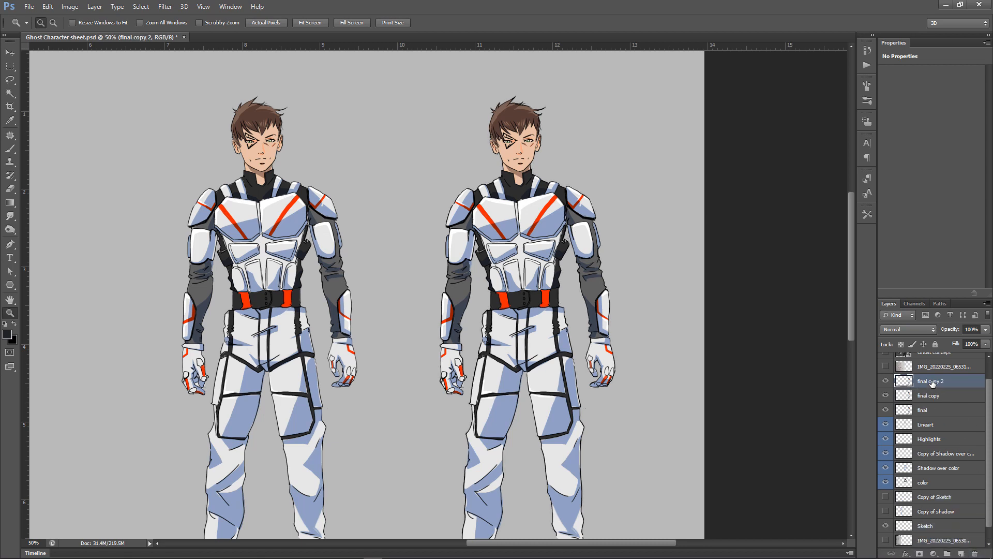
click(885, 395)
click(886, 409)
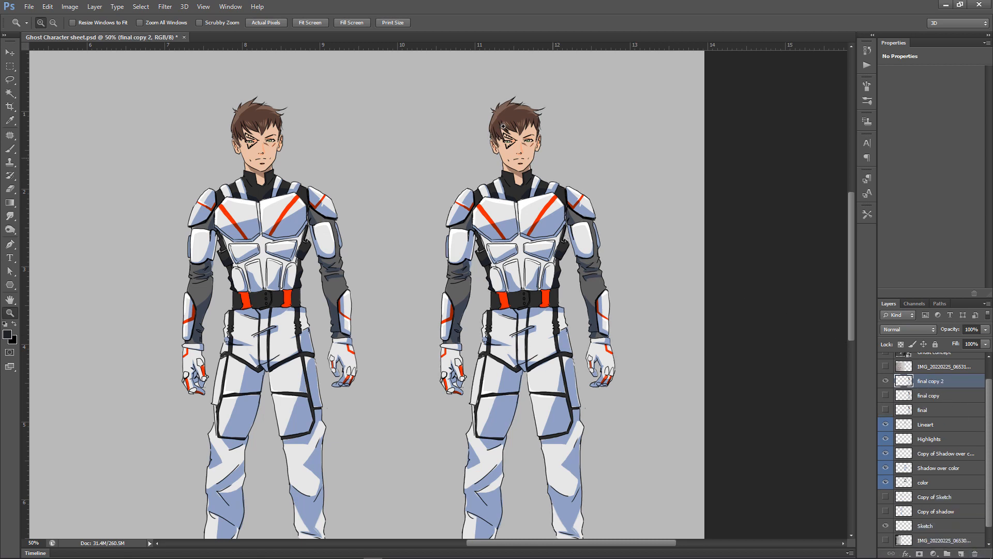
Set the blend mode of the final copy 2 layer to Screen.
drag(579, 165, 462, 96)
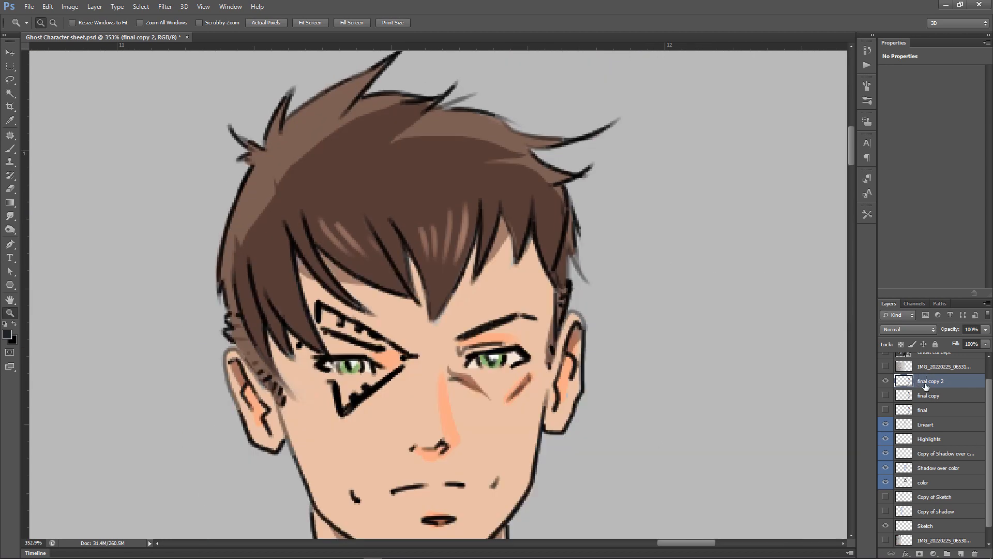
click(911, 329)
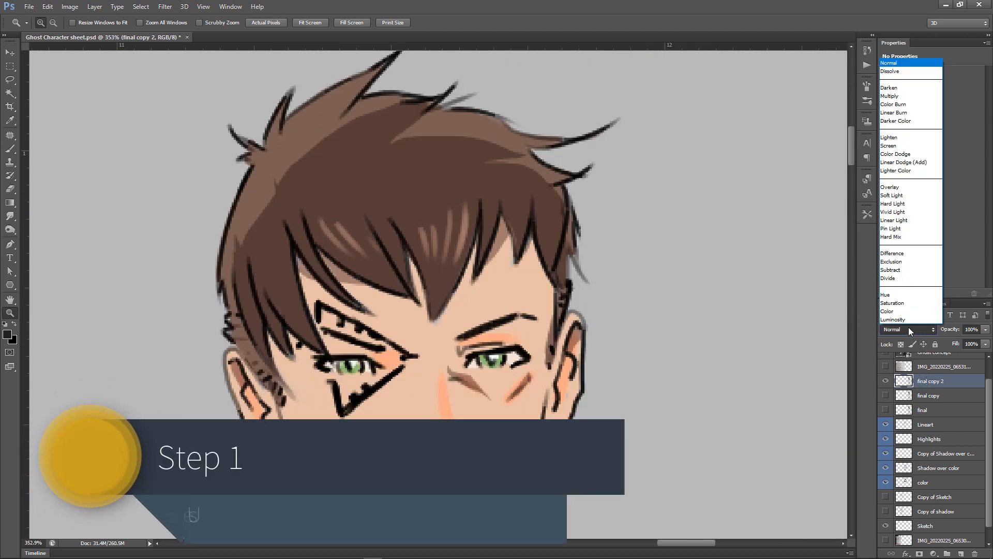
click(889, 145)
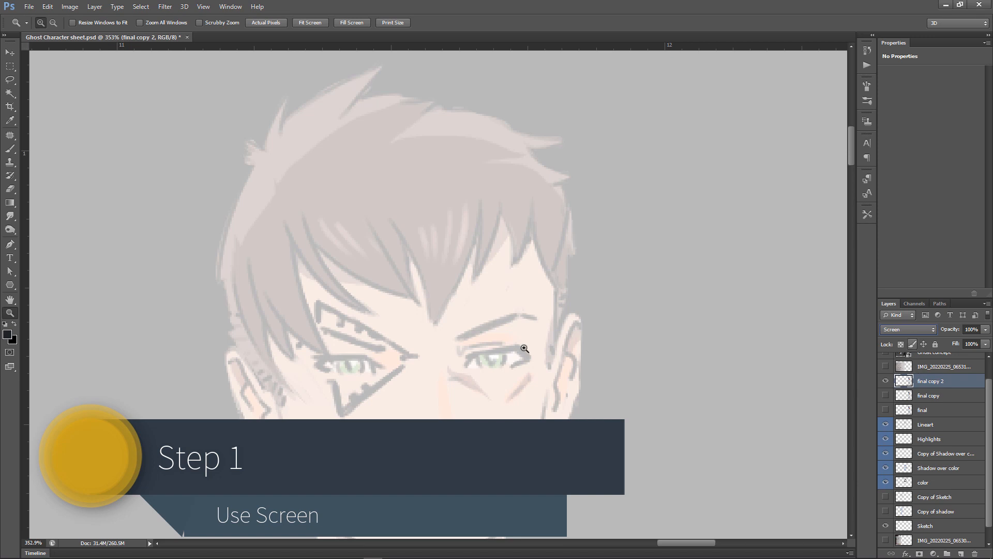
Apply a Gaussian Blur with a radius of 2.0 pixels to the final copy 2 layer.
click(165, 6)
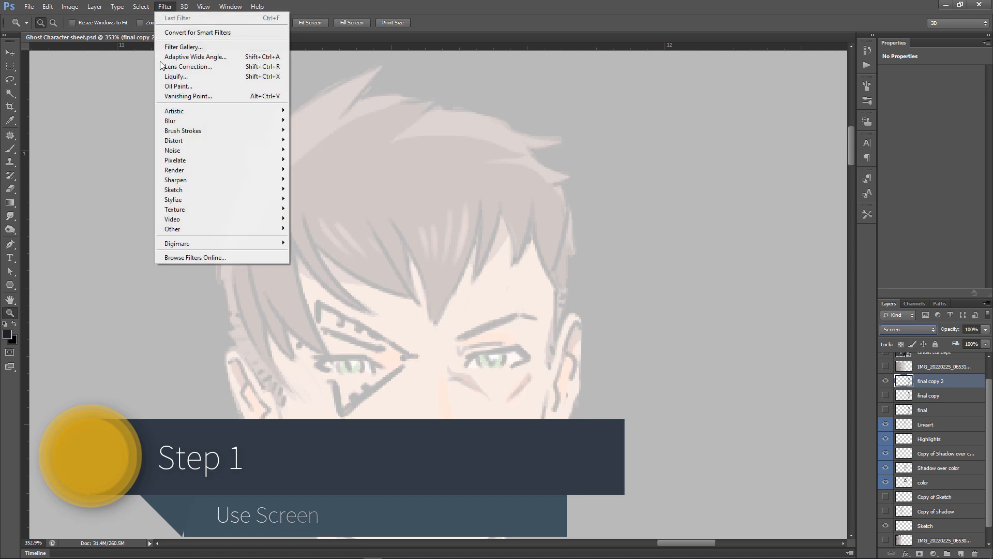
mouse_move(187, 123)
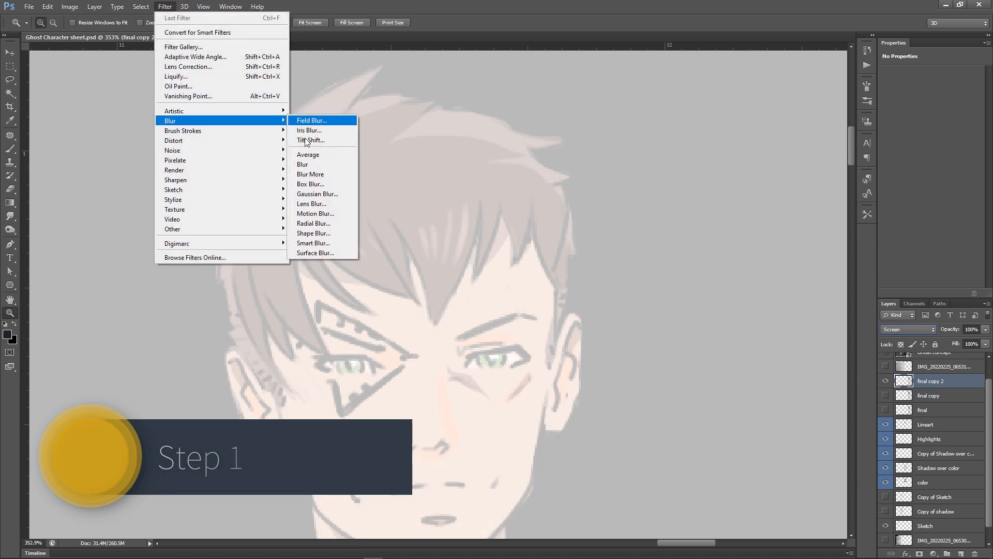
click(334, 196)
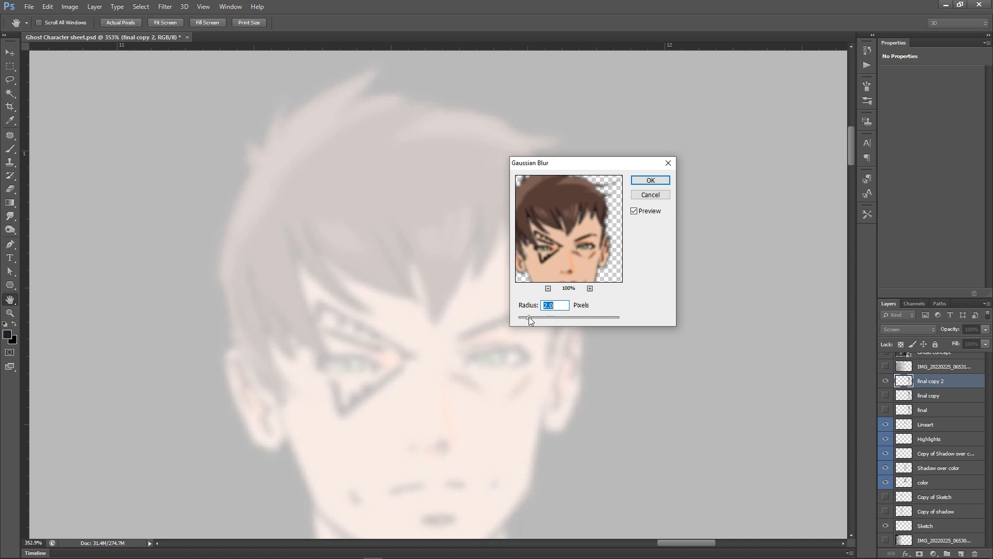
key(Return)
Adjust the Levels of the final copy 2 layer, setting the black input to 53 and the white input to 193.
key(z)
alt+click(500, 281)
drag(511, 319, 523, 253)
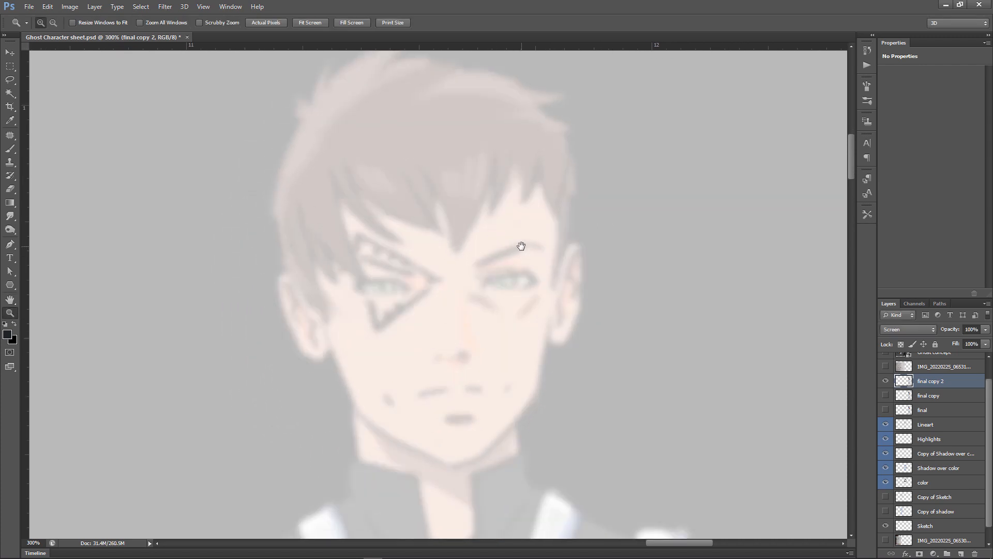
key(i)
key(ctrl+l)
drag(464, 297, 491, 300)
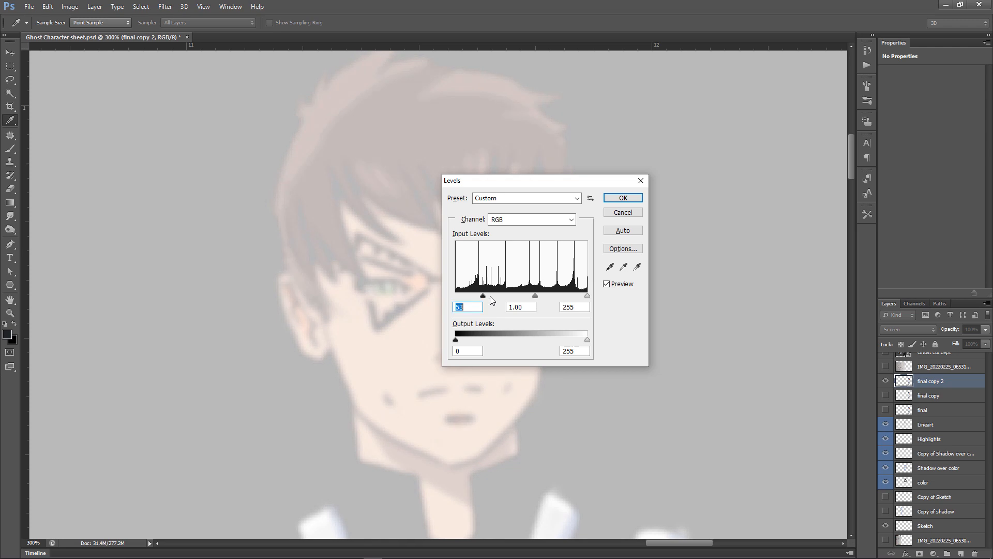
drag(588, 299, 555, 299)
drag(522, 181, 629, 173)
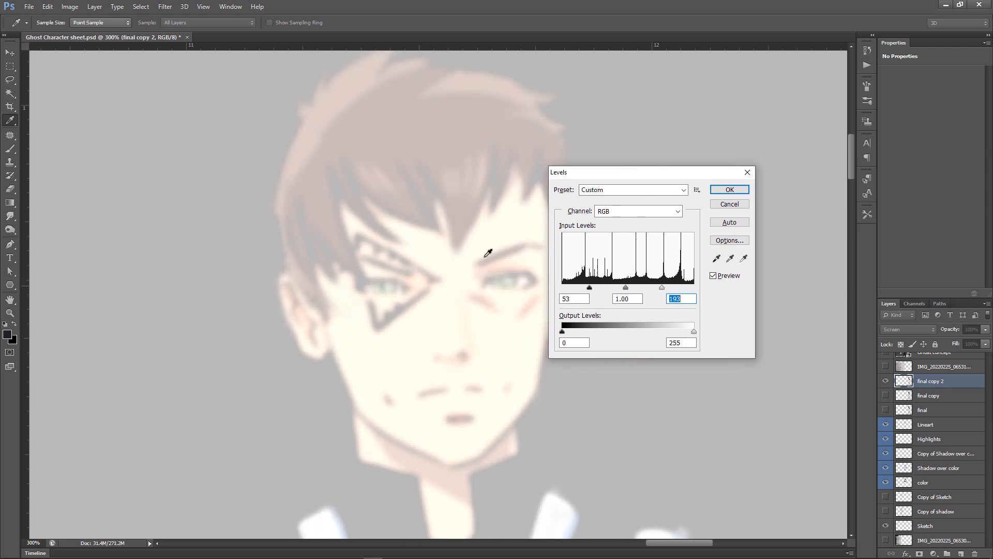
click(741, 189)
Hide the final copy 2 layer and rename it "screen".
key(z)
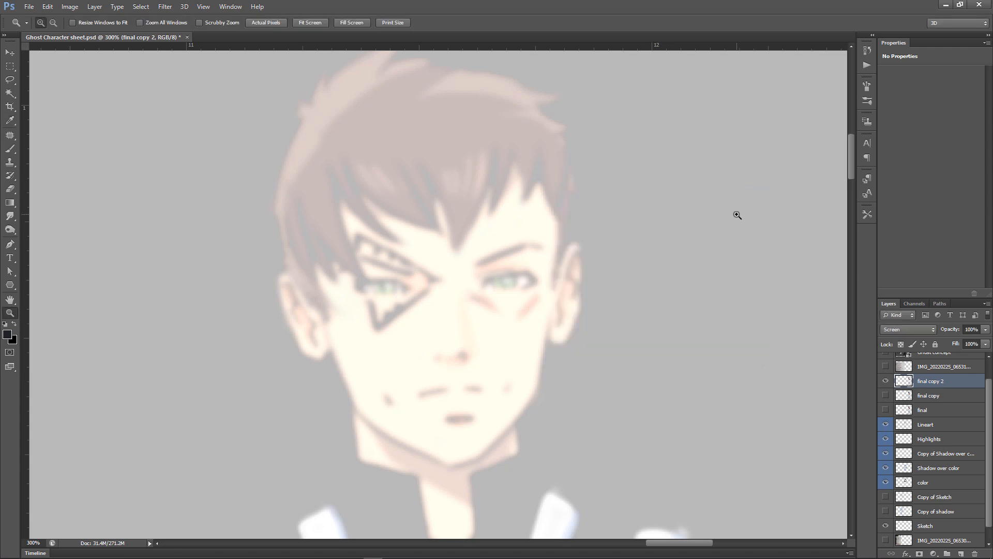
click(886, 380)
double_click(931, 382)
text(s)
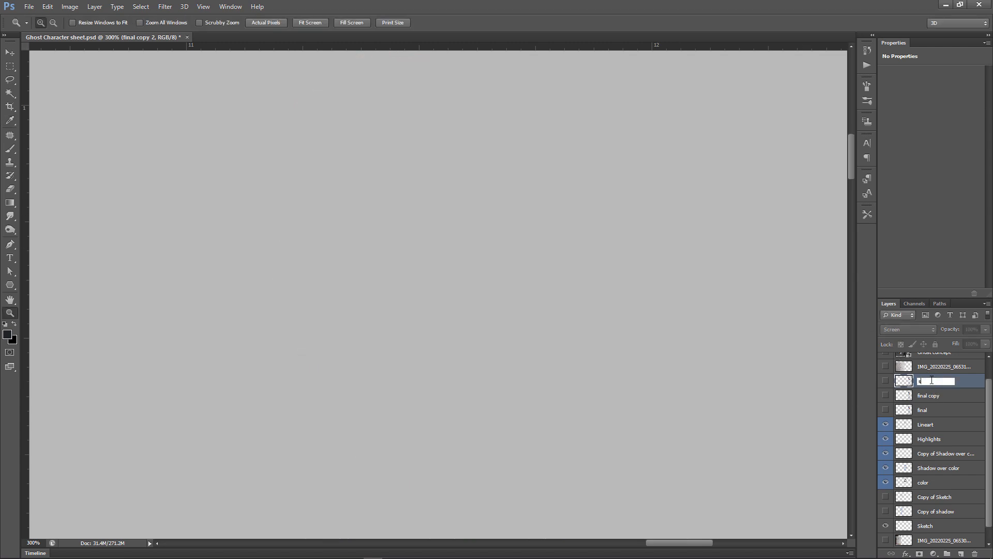
text(creen)
key(Return)
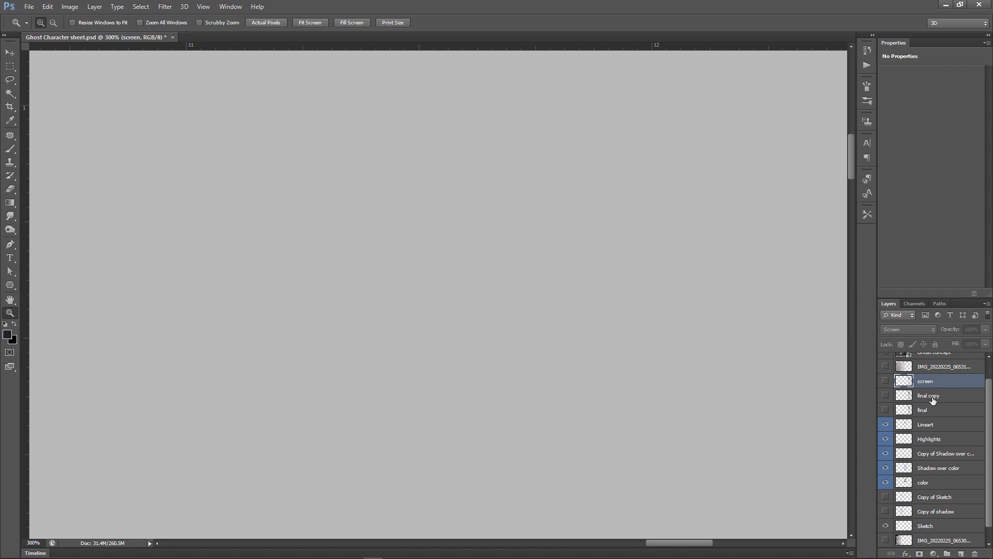
Rename the final copy layer "Overlay" and show both it and the final layer.
double_click(930, 396)
text(Overlay)
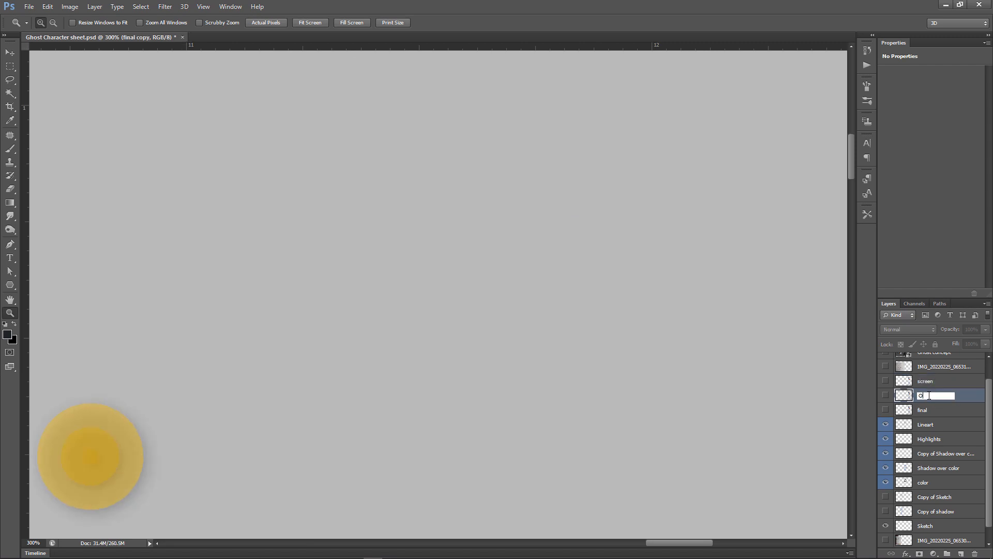
key(Return)
click(887, 396)
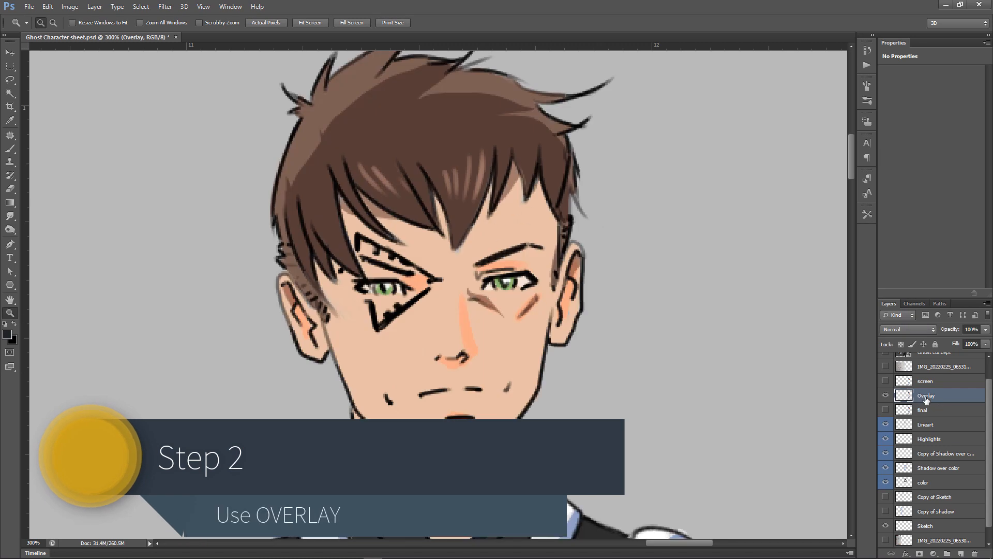
click(935, 410)
click(886, 410)
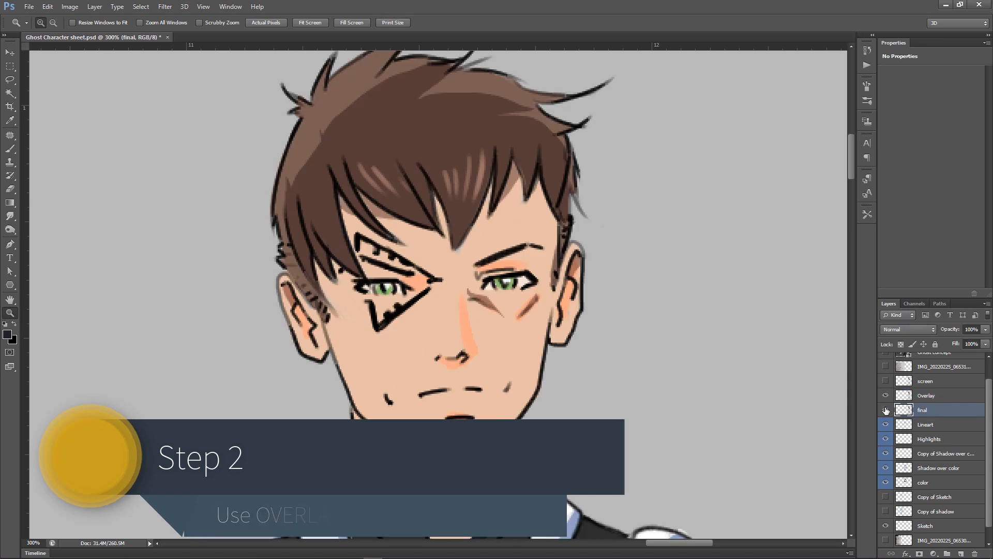
Set the blend mode of the Overlay layer to Overlay.
click(936, 396)
click(913, 330)
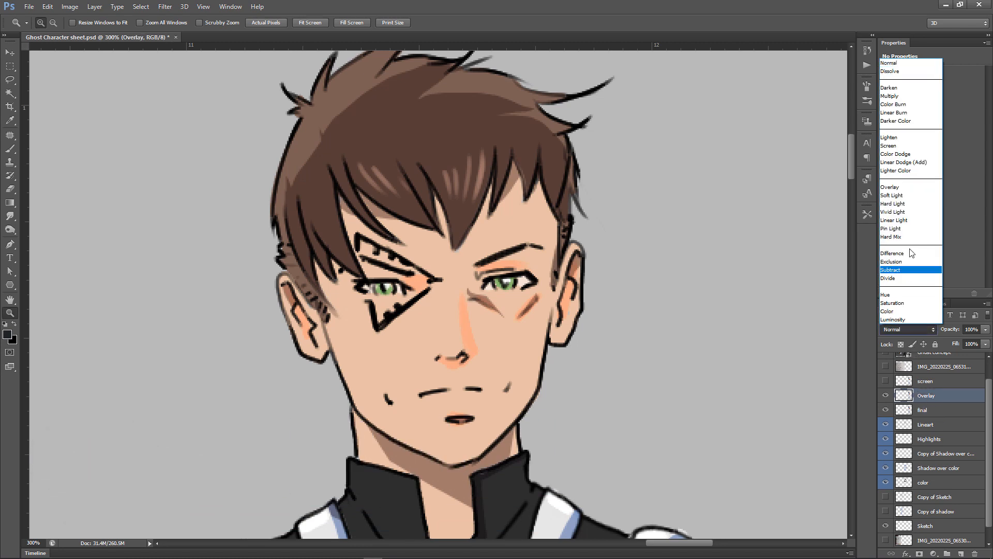
click(911, 185)
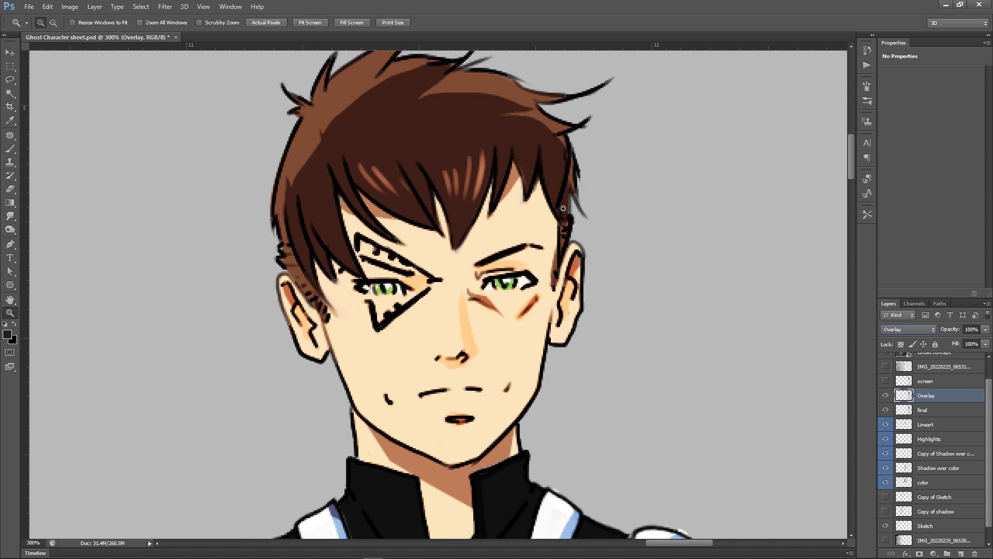
alt+click(498, 254)
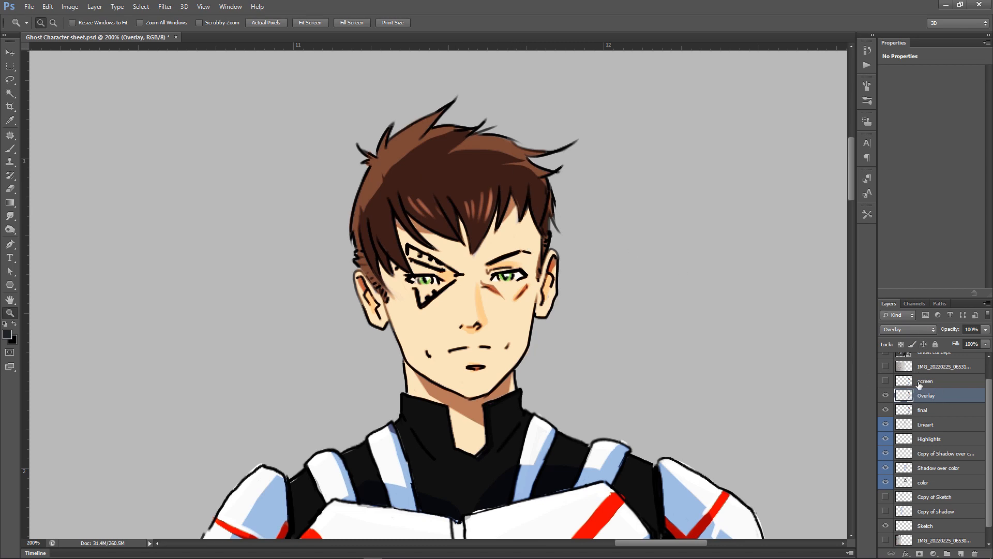
Examine the face and hair outlines of the figure up close with the Overlay layer's effect applied.
alt+click(571, 381)
drag(585, 343, 568, 214)
drag(413, 130, 650, 326)
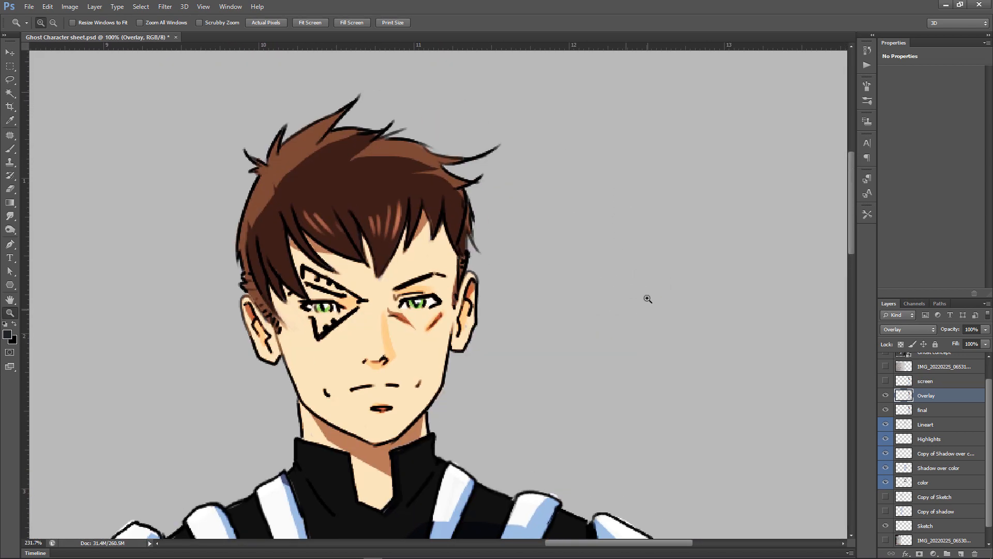
click(931, 381)
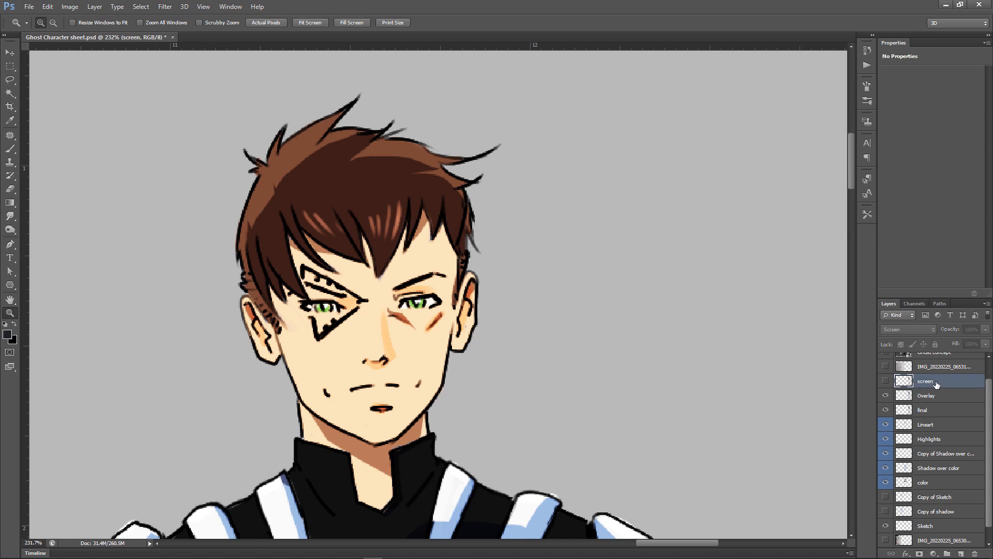
click(933, 396)
click(928, 411)
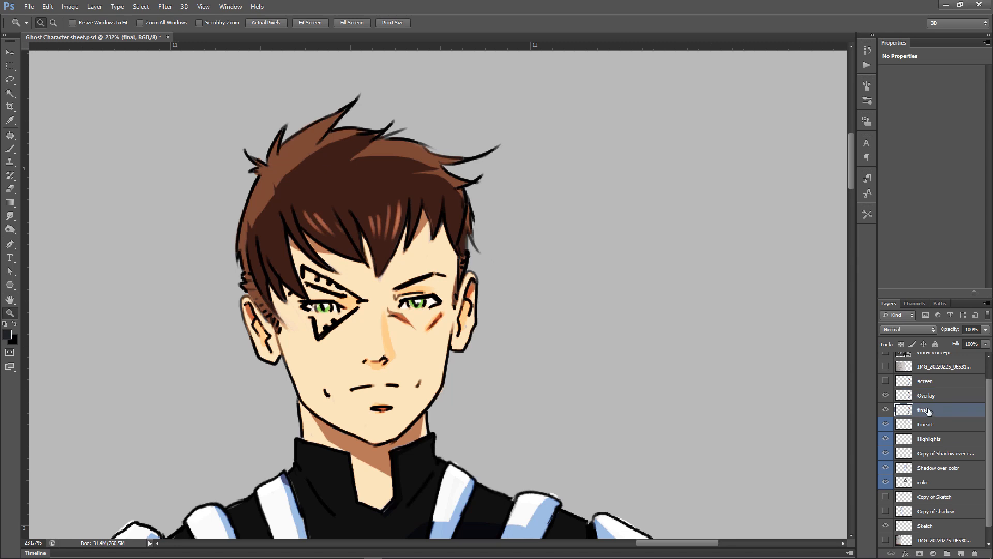
click(929, 382)
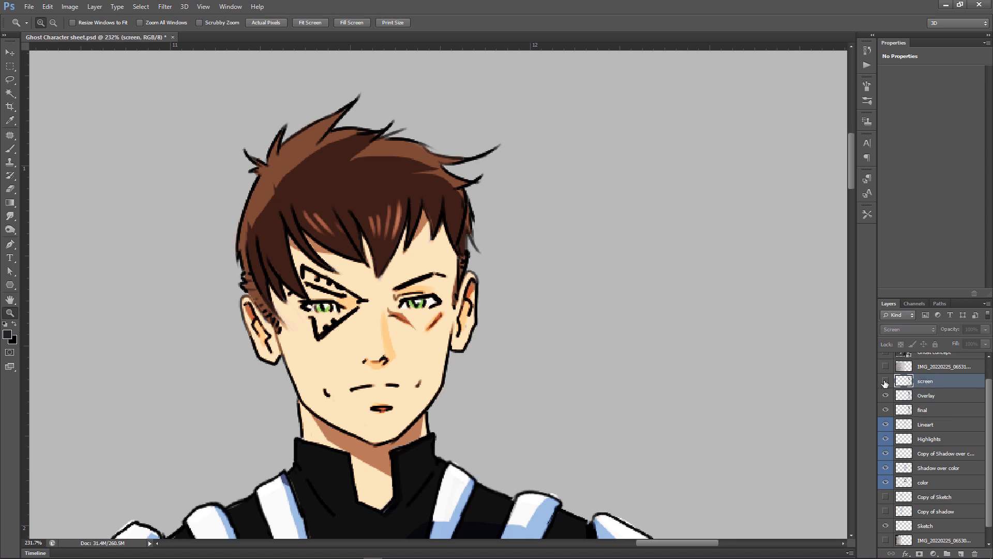
click(437, 146)
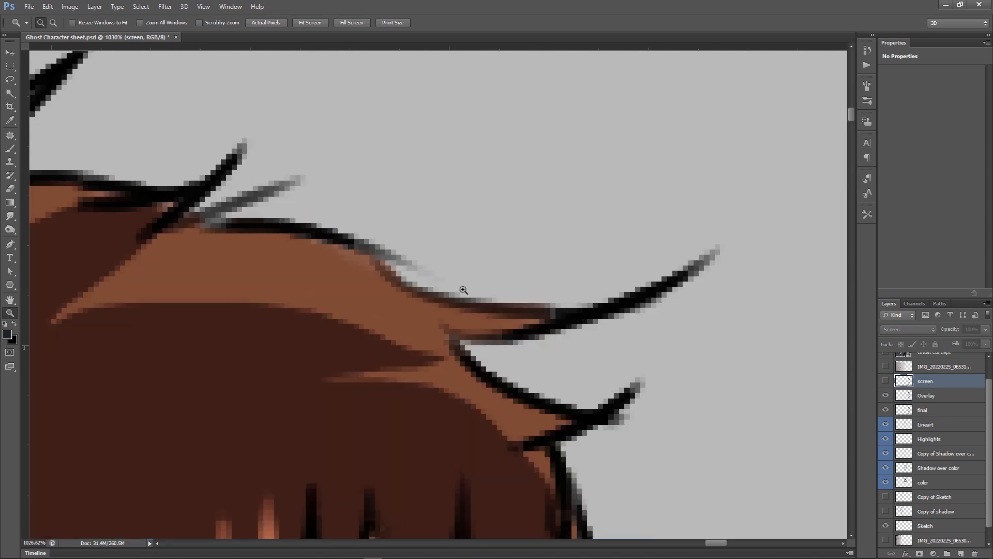
alt+click(577, 260)
alt+click(577, 259)
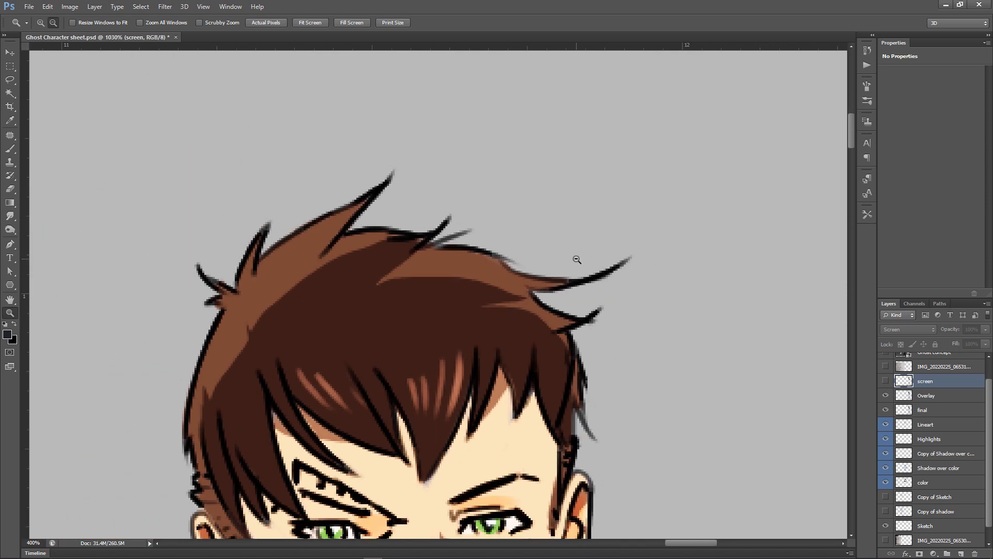
click(567, 267)
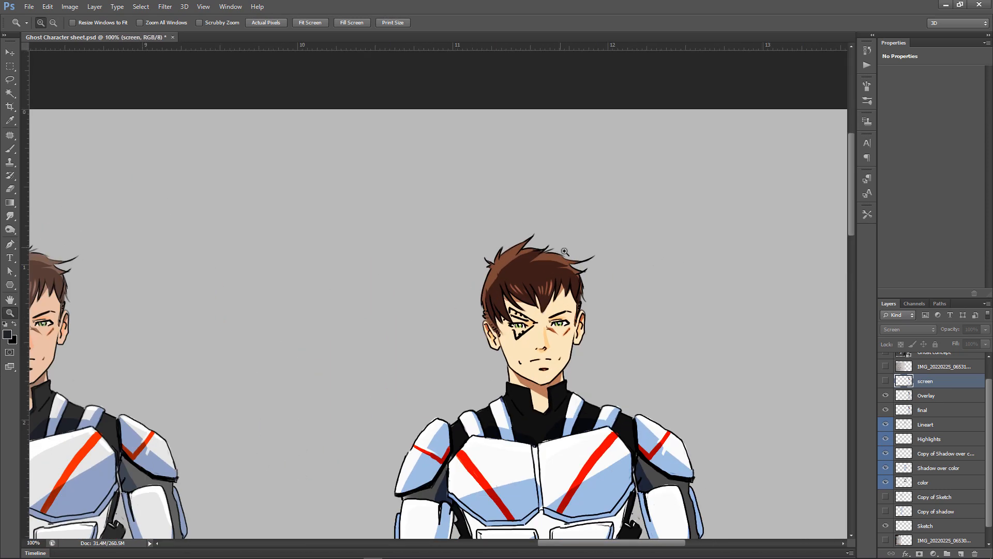
Show the screen layer and inspect its effect on the figure's face, hair and black outlines.
click(885, 381)
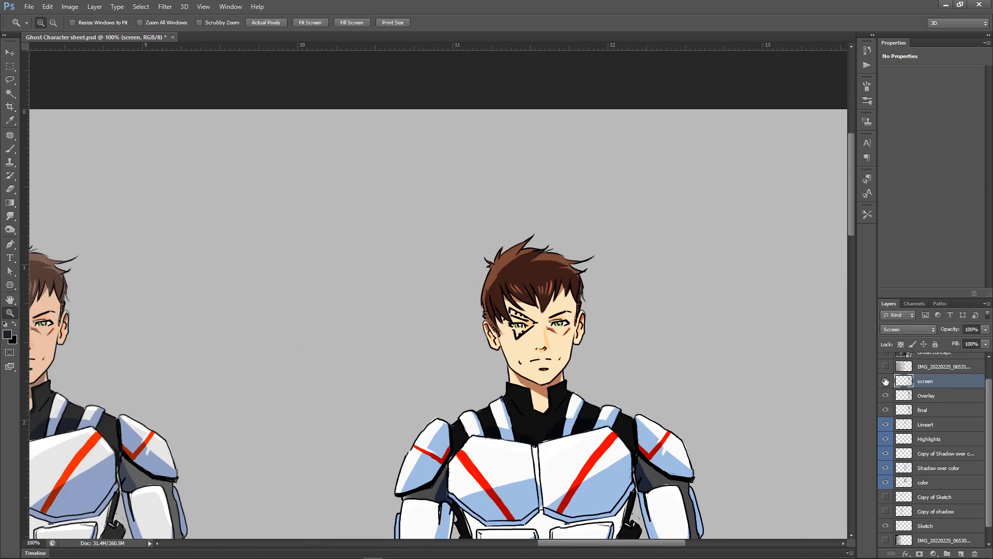
click(548, 308)
click(547, 309)
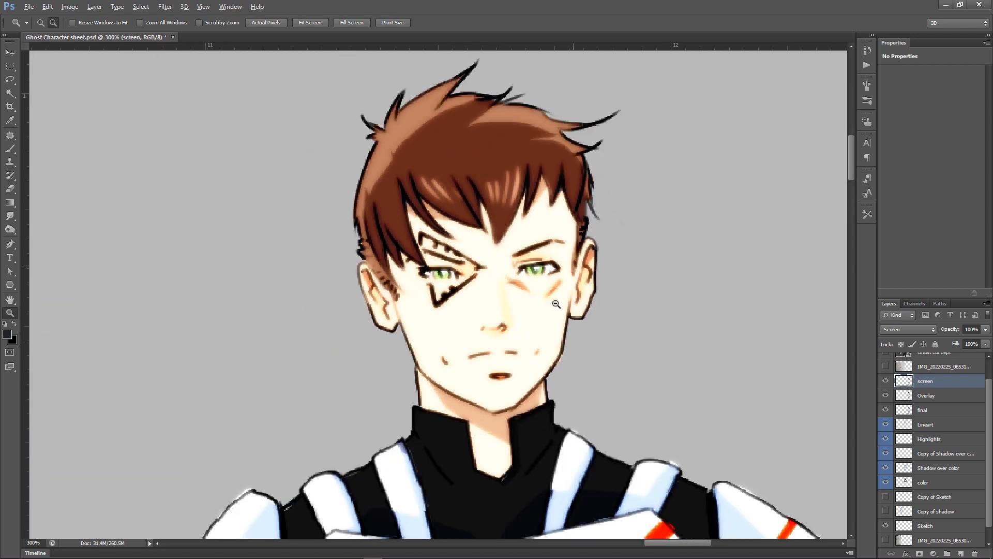
alt+click(556, 304)
alt+click(568, 307)
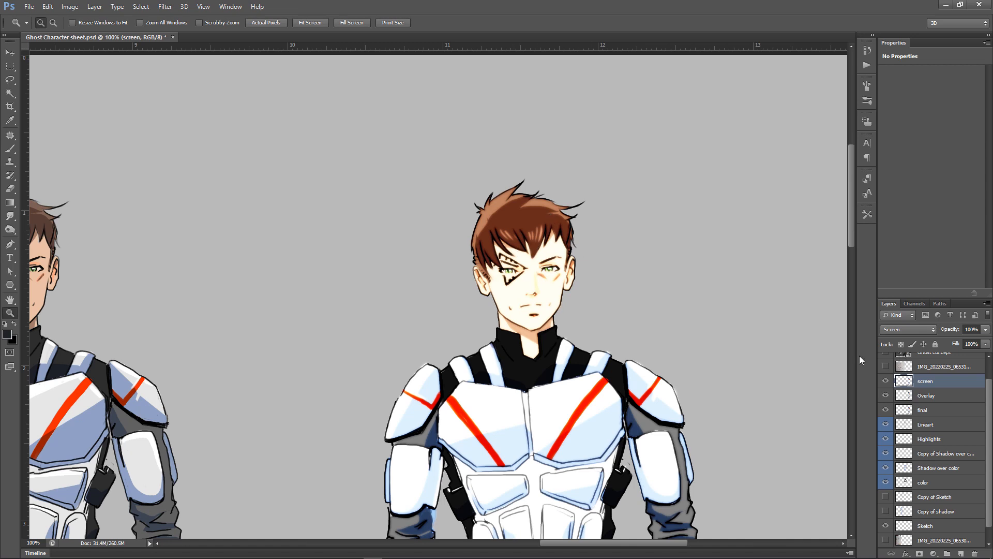
drag(454, 165, 644, 256)
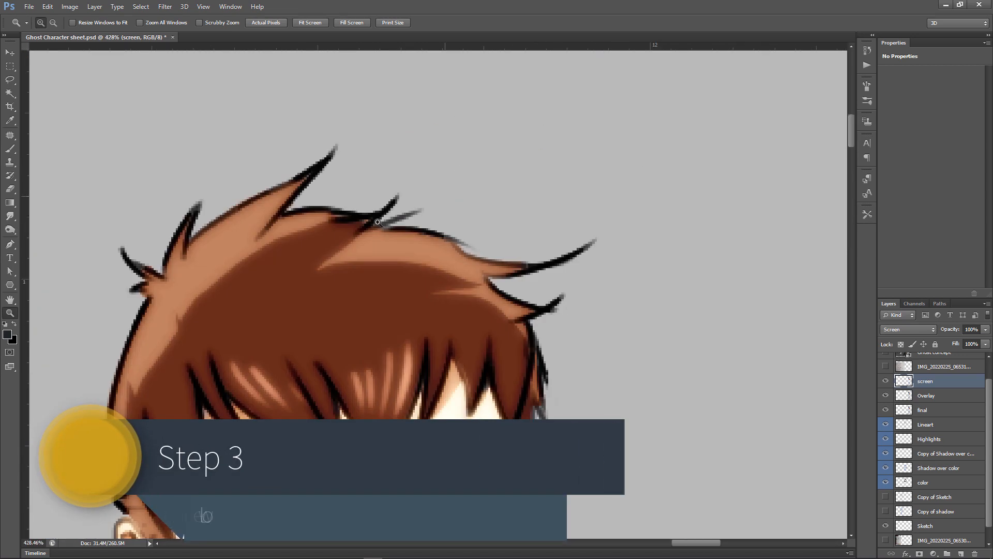
alt+click(561, 252)
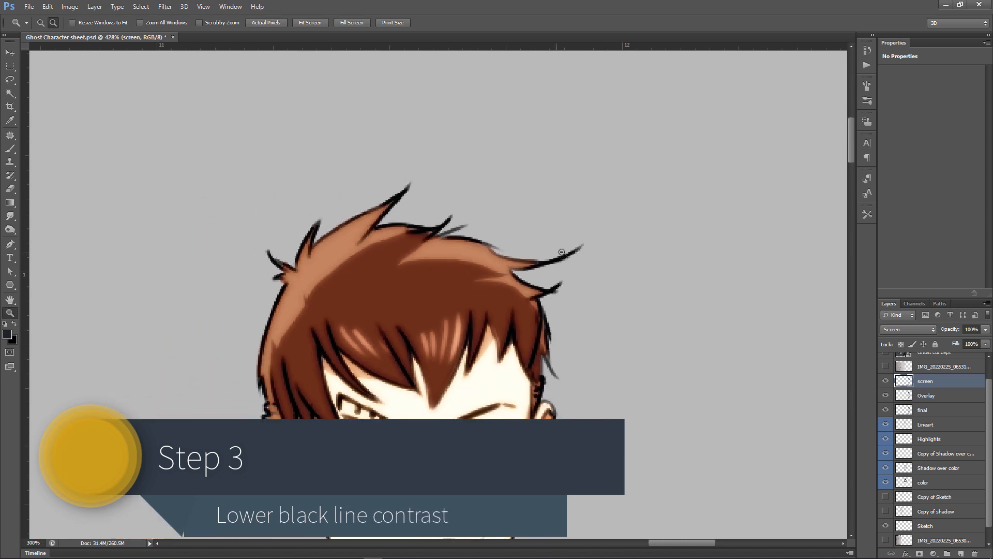
alt+click(562, 252)
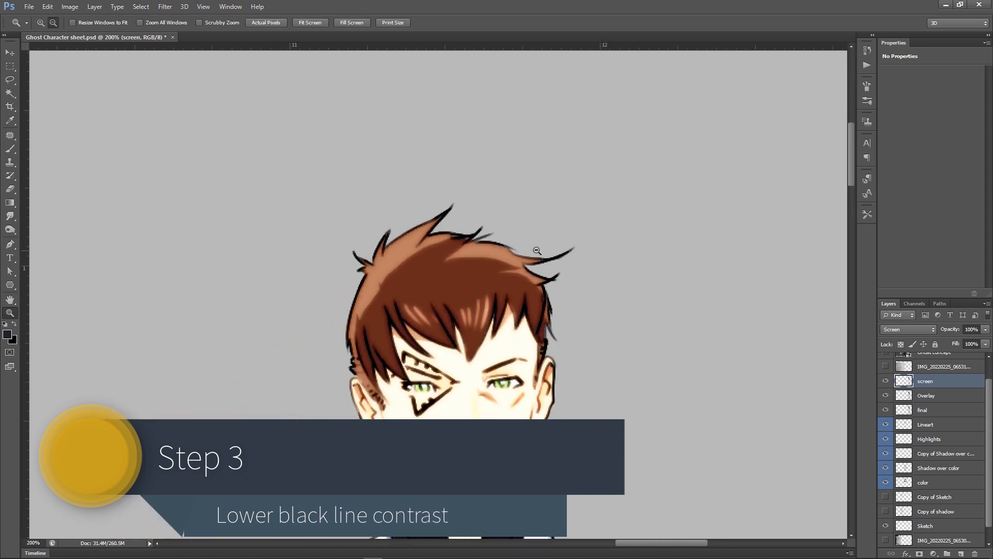
Lower the opacity of the Overlay layer to 19% and check the face and hair outlines.
click(942, 399)
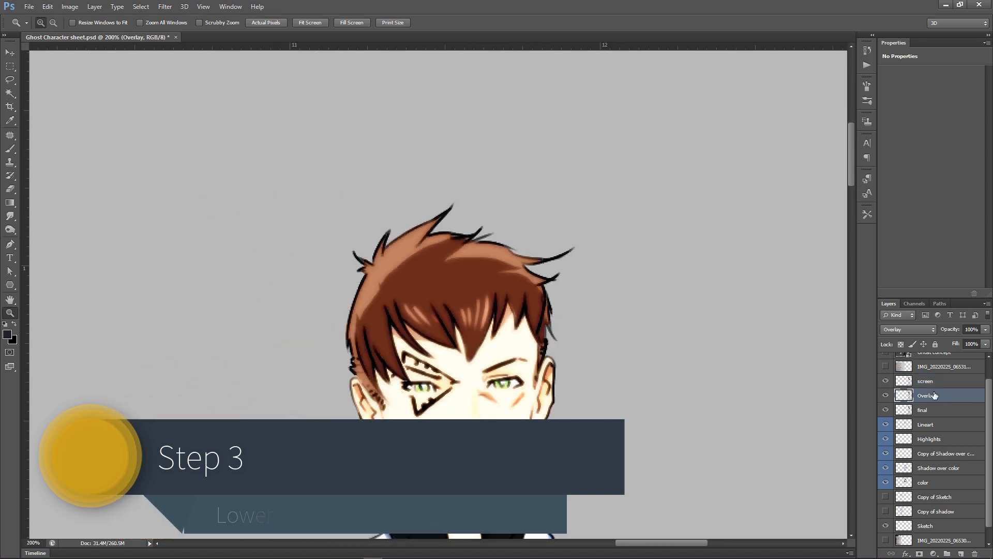
click(984, 330)
drag(945, 341, 945, 342)
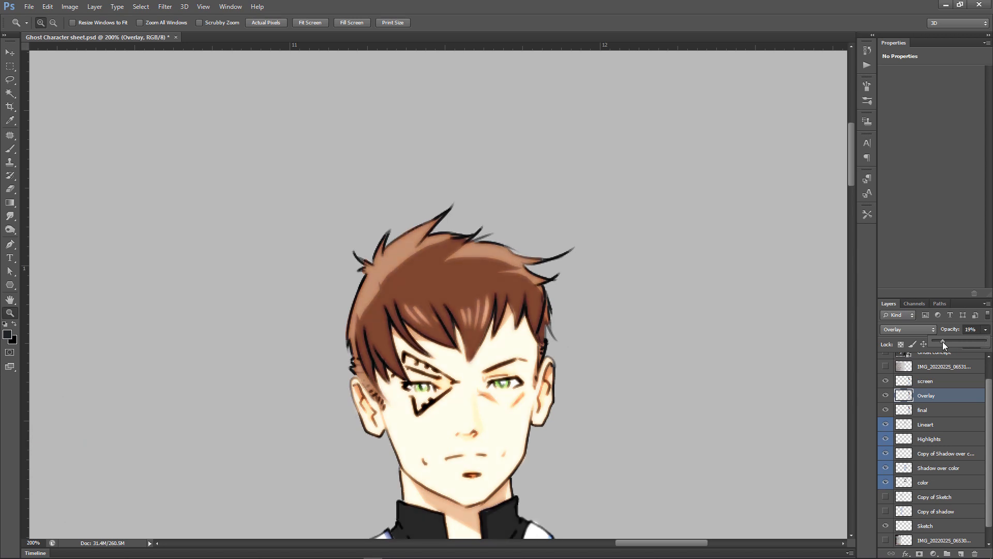
click(548, 339)
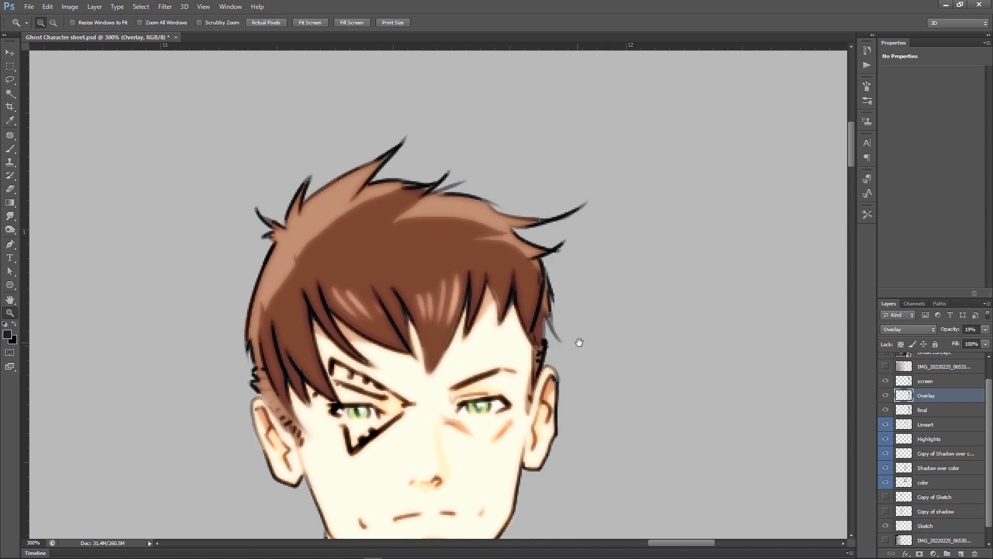
drag(577, 340, 601, 263)
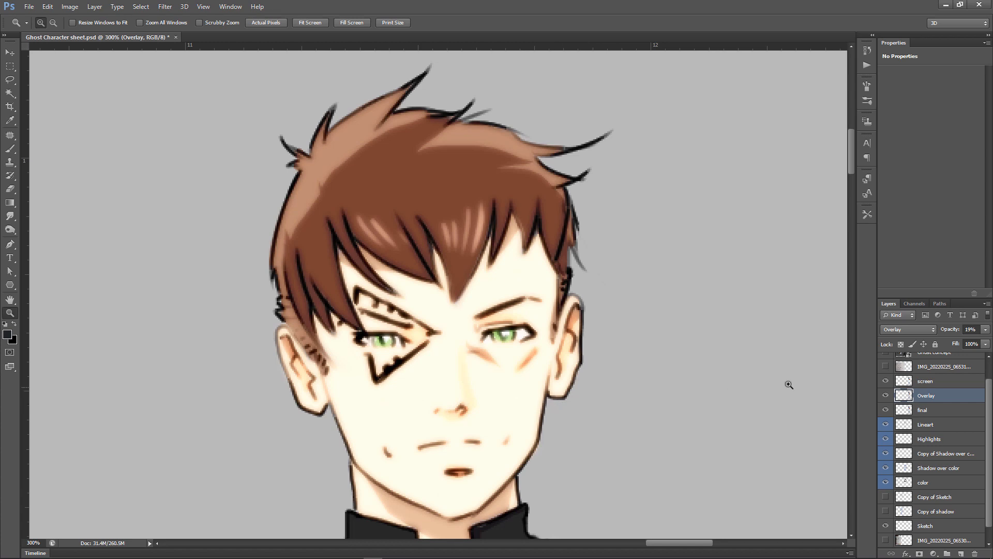
Try a duplicate of the screen layer on the figure and delete the duplicate.
click(931, 381)
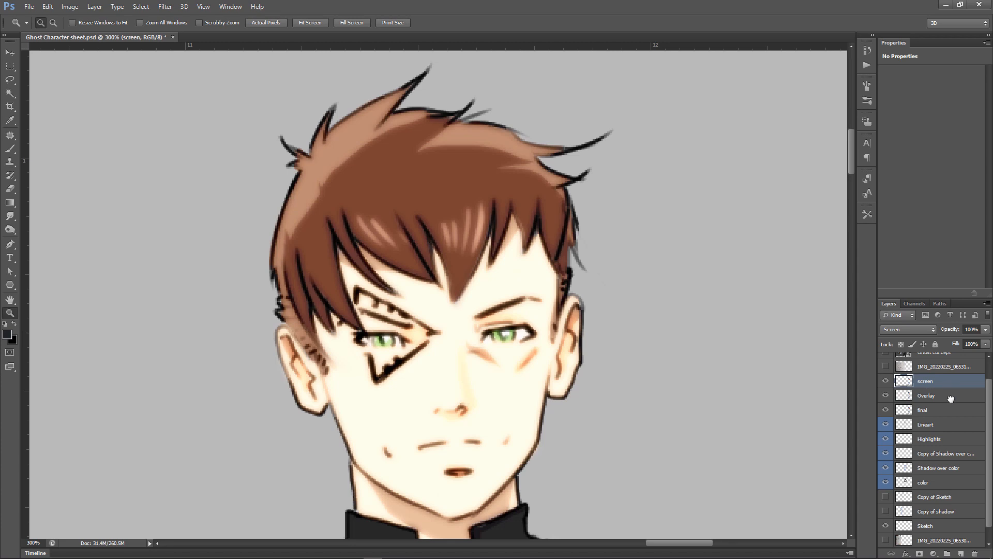
drag(950, 398, 960, 552)
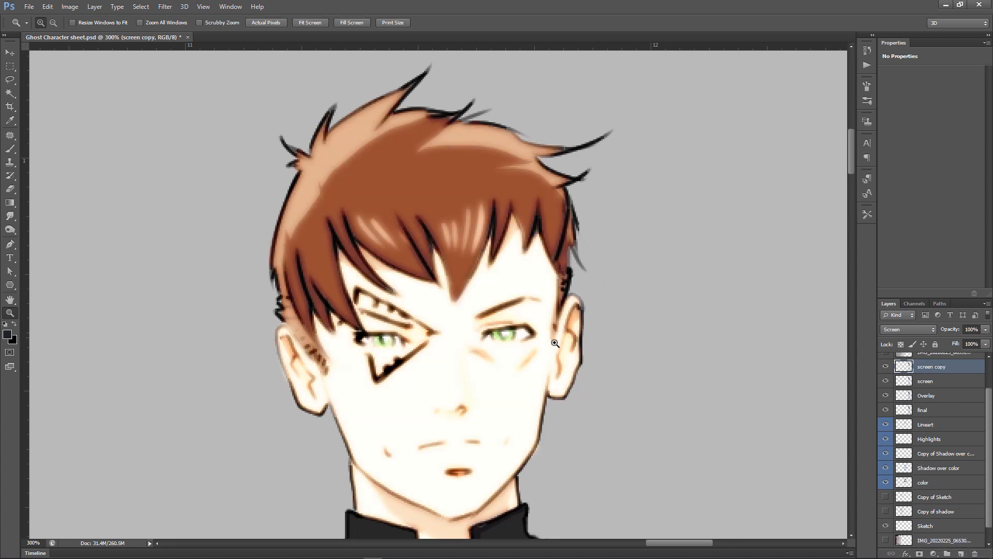
alt+click(540, 329)
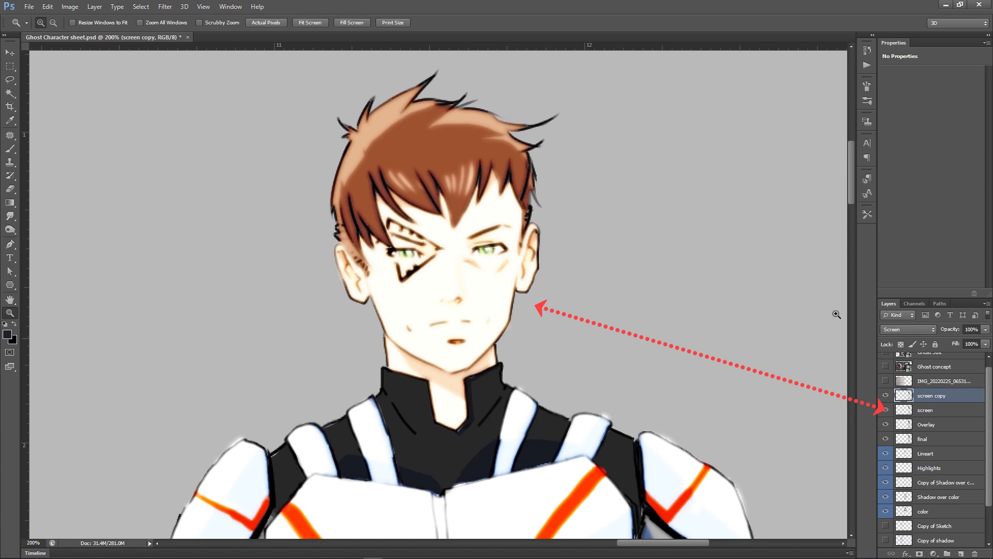
click(976, 552)
Set the opacity of the screen layer to 60%.
click(941, 410)
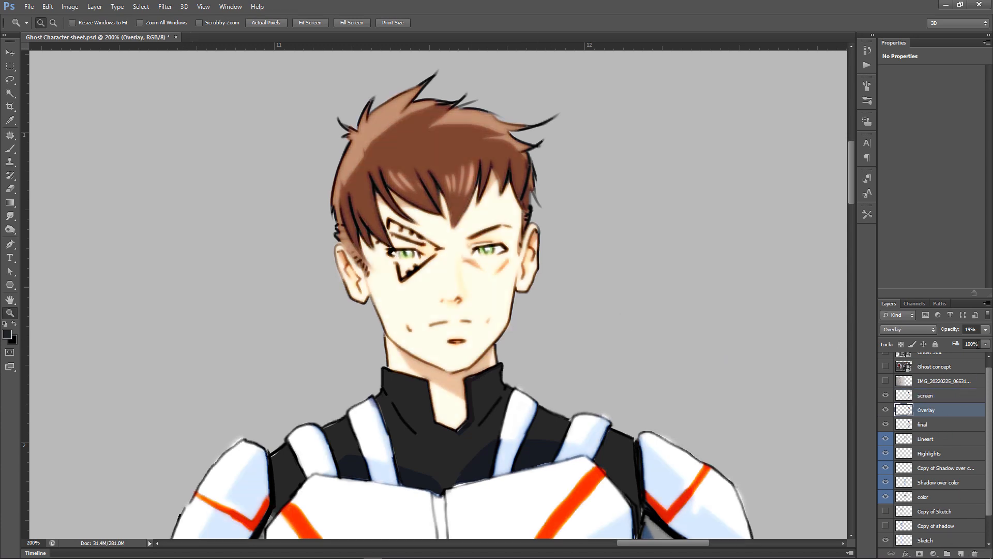
click(976, 328)
text(1)
click(959, 394)
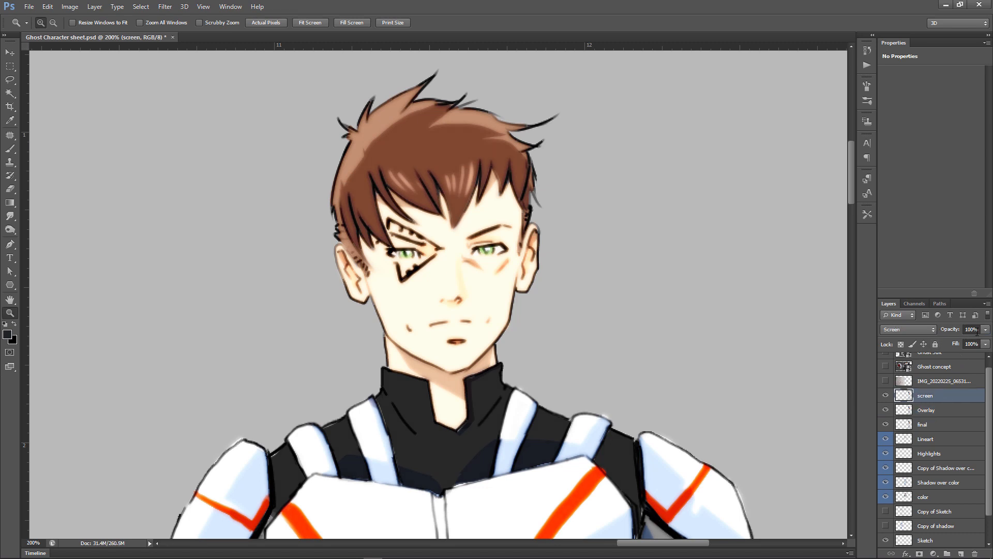
click(977, 329)
text(60)
key(Return)
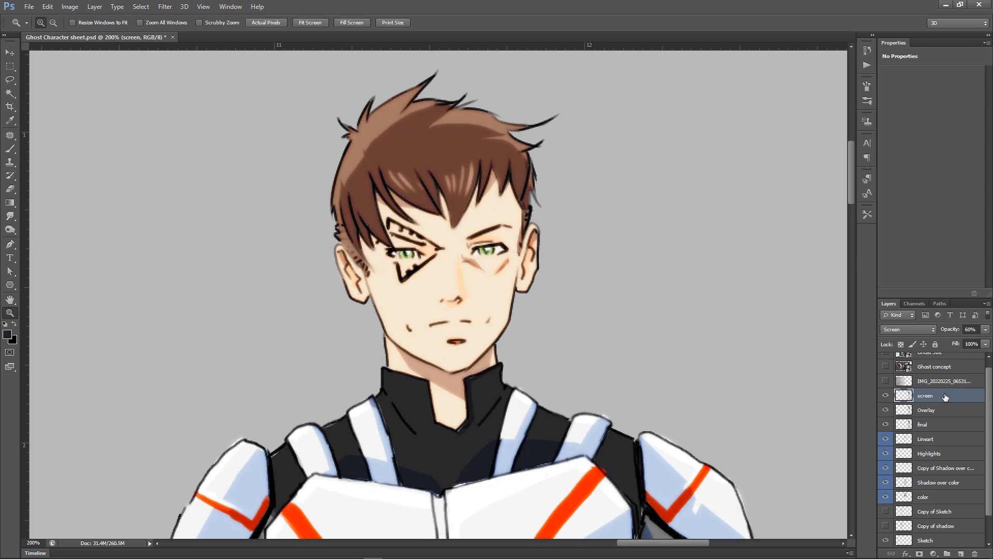
Duplicate the screen layer and adjust the copy's Levels to black input 17, midtones 2.35 and white input 207.
drag(945, 397, 961, 553)
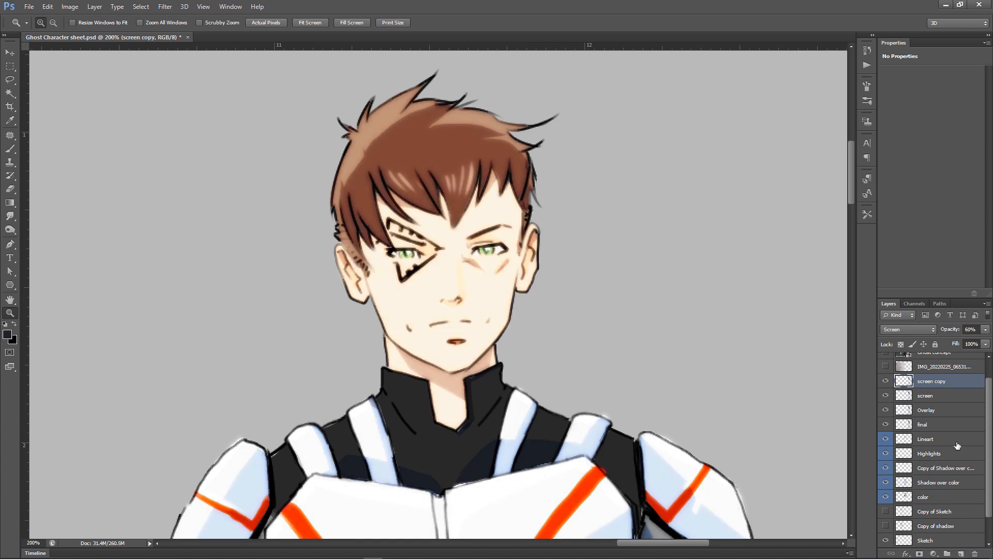
scroll(958, 417, up, 1)
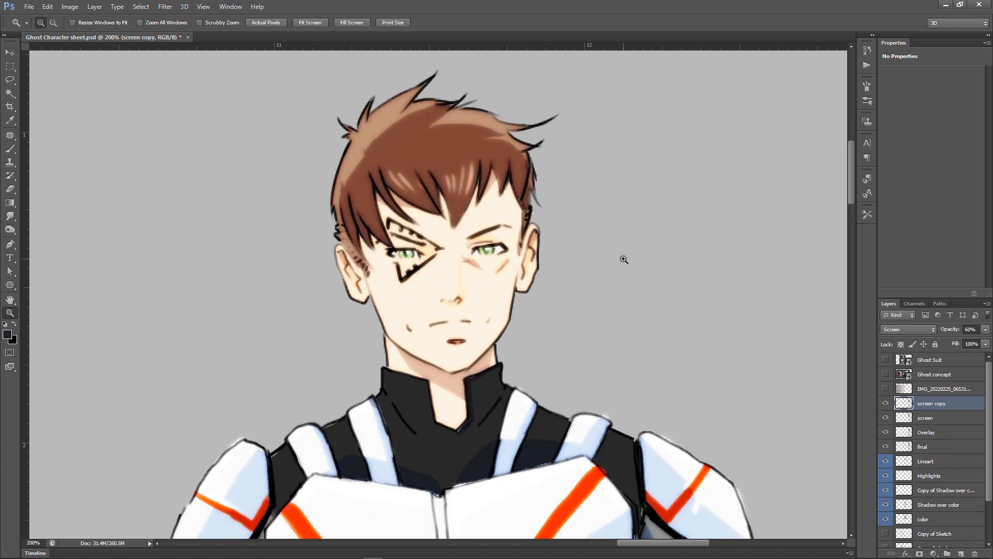
key(ctrl+l)
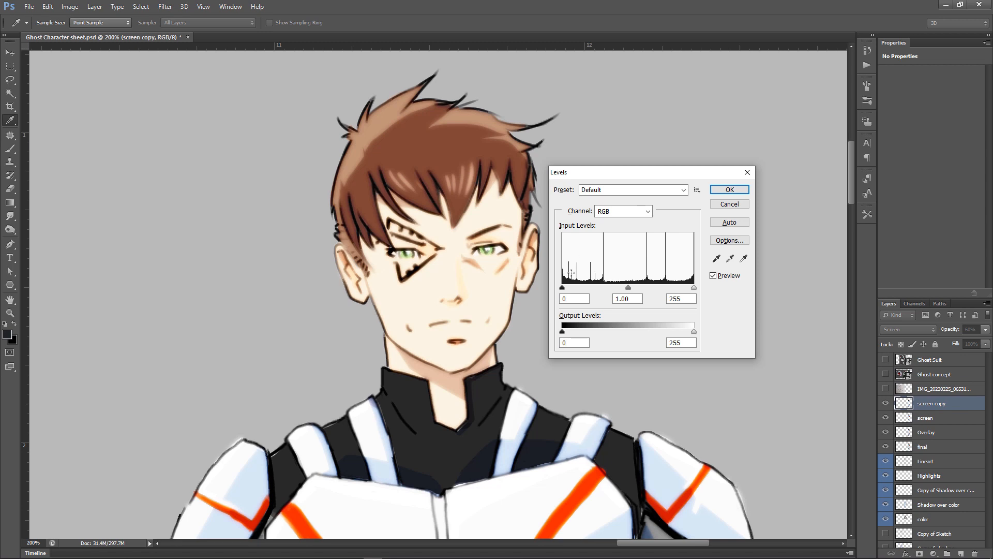
drag(562, 288, 580, 290)
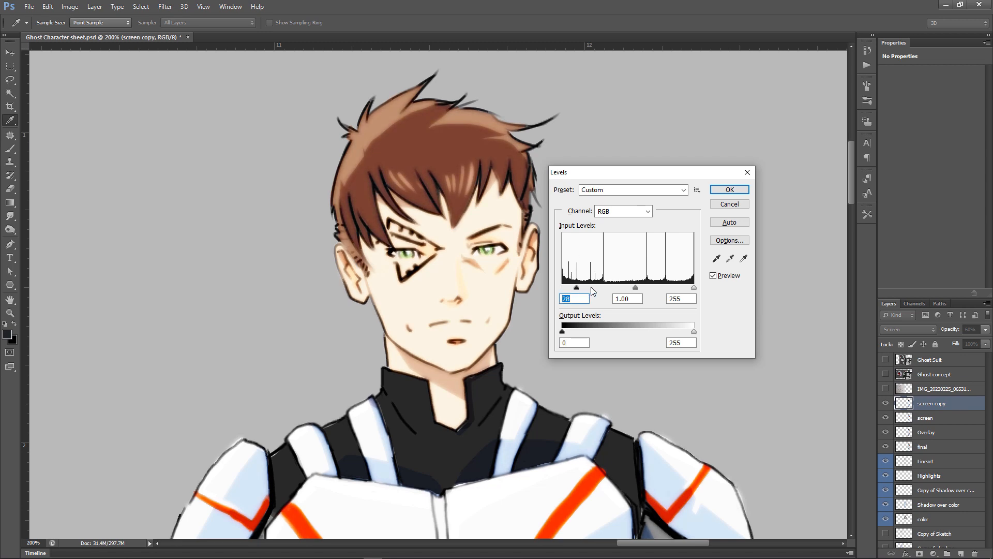
drag(693, 288, 616, 289)
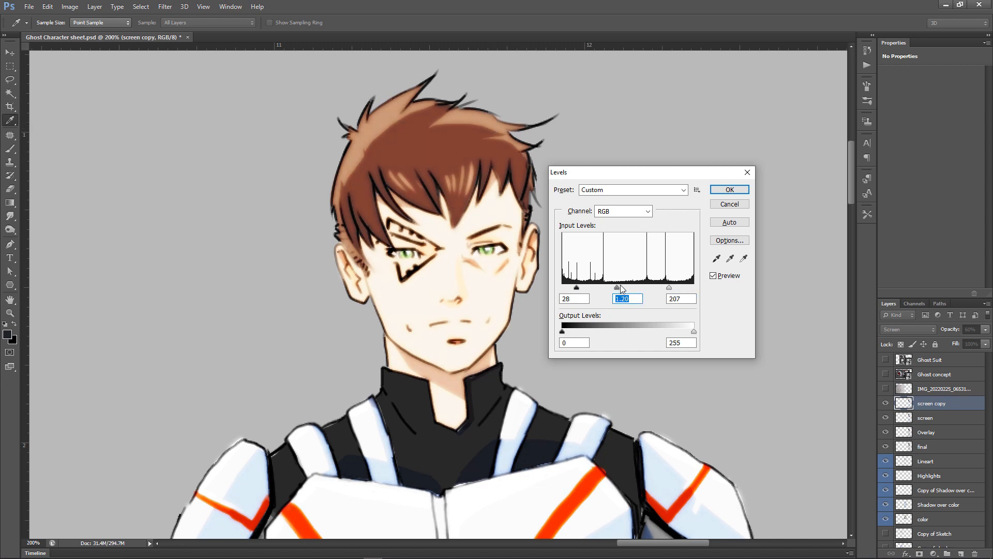
drag(608, 289, 540, 304)
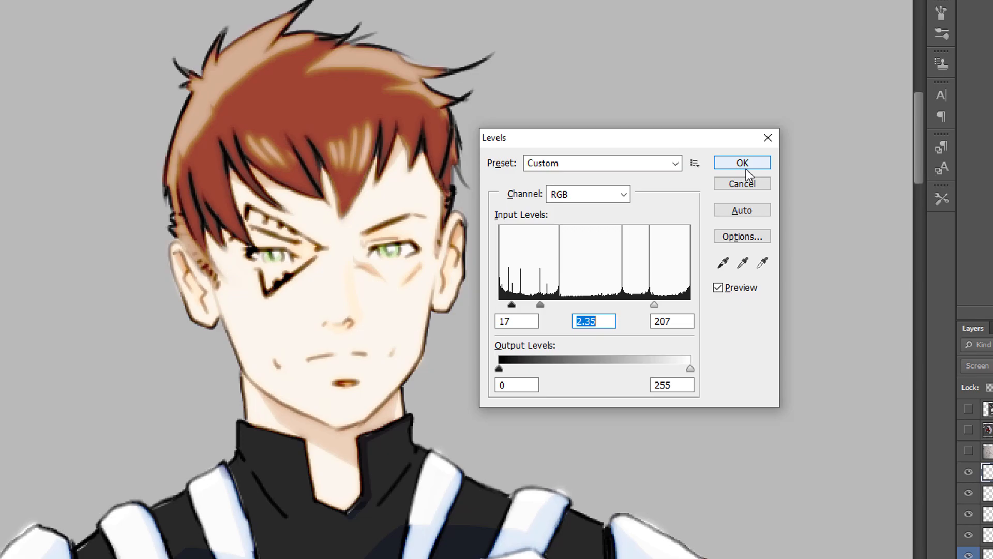
click(746, 170)
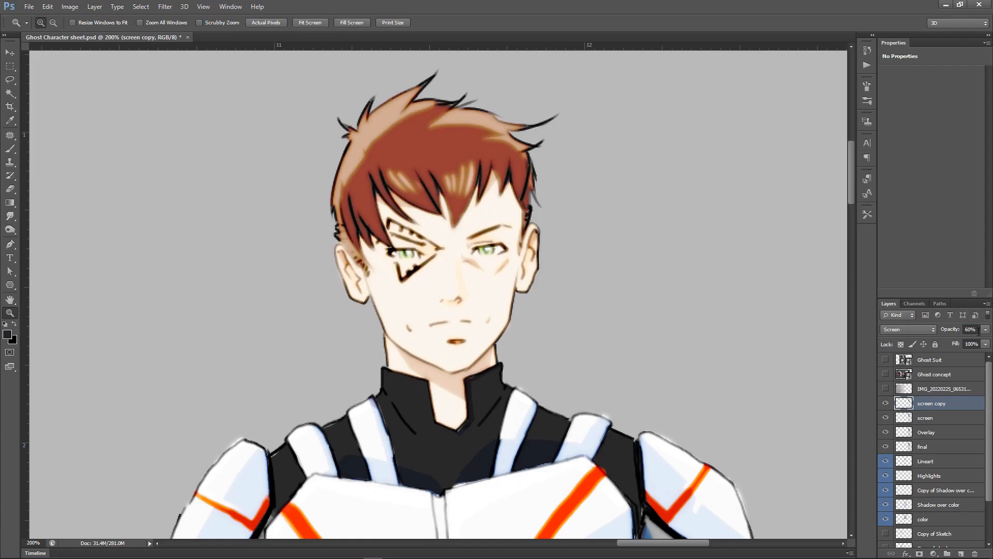
Reduce the opacity of the screen copy layer to 50%.
click(985, 330)
drag(954, 344, 962, 340)
click(957, 405)
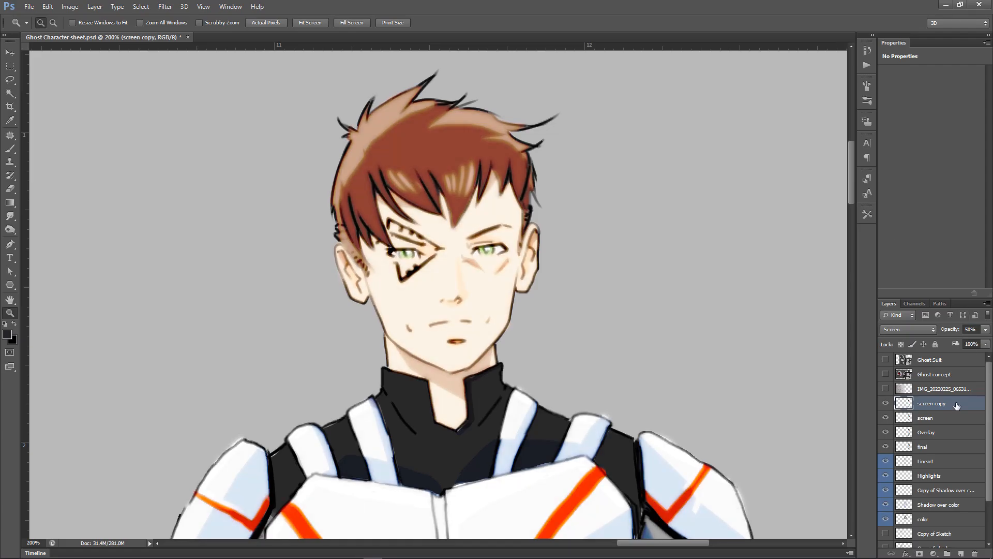
Merge the screen copy and screen layers, and set the merged layer's blend mode to Linear Dodge (Add) after trying Screen.
shift+click(945, 416)
key(ctrl+e)
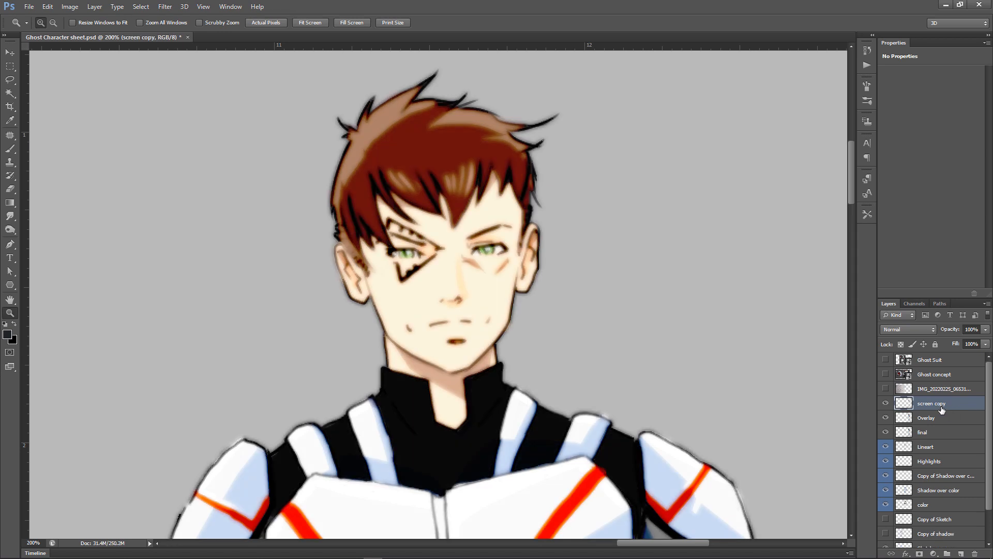
click(917, 330)
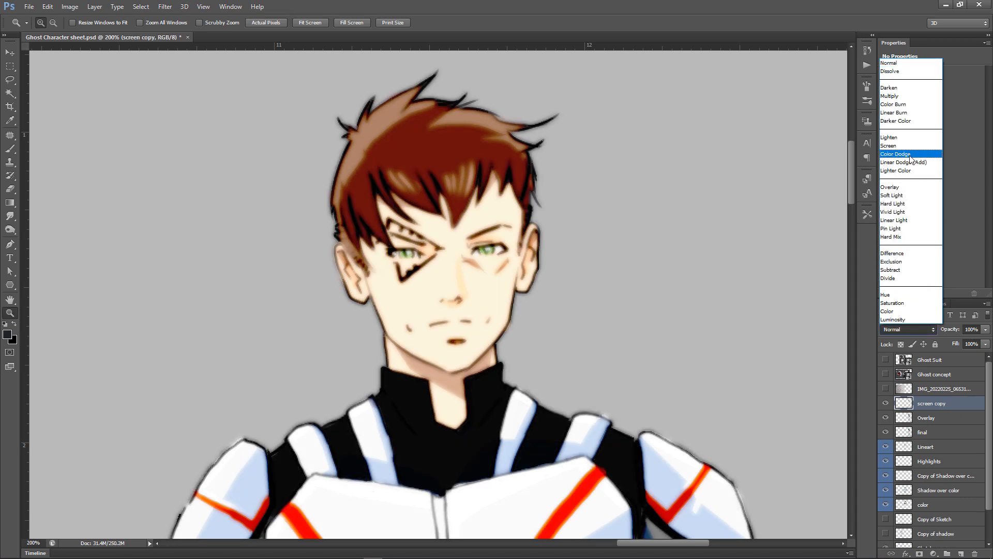
click(901, 146)
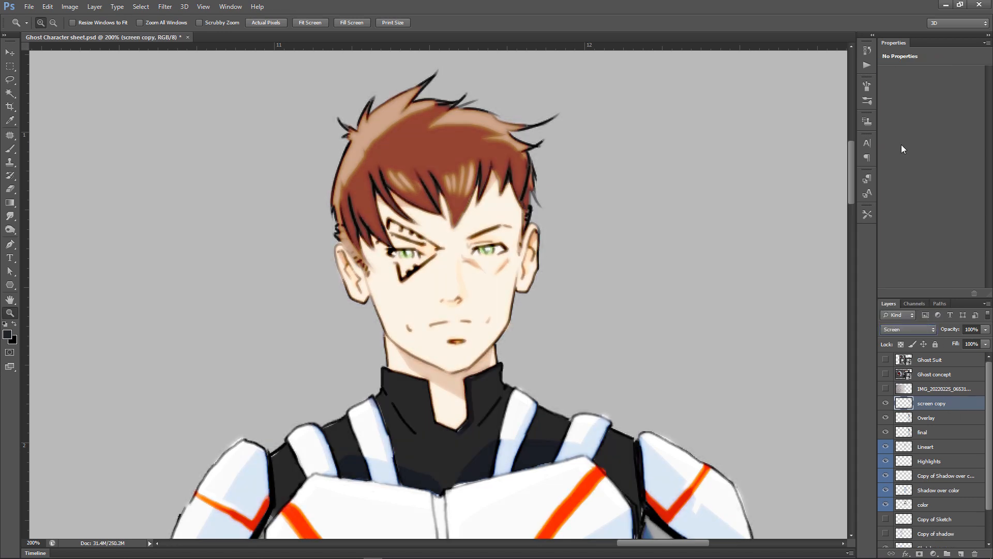
click(926, 330)
click(920, 166)
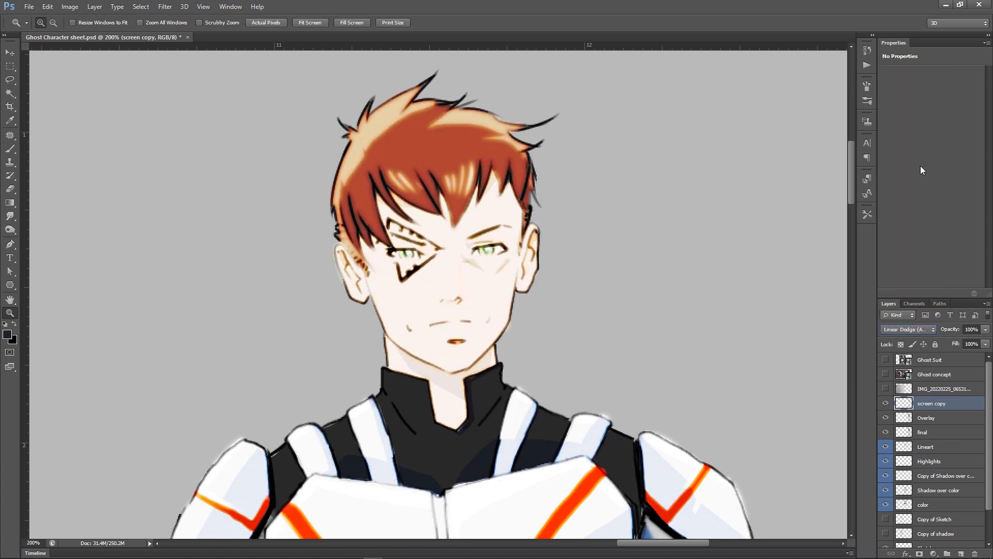
Try reducing the opacity of the merged screen copy layer to 36% in Linear Dodge (Add) mode and check the figure's face.
alt+click(509, 190)
alt+click(510, 191)
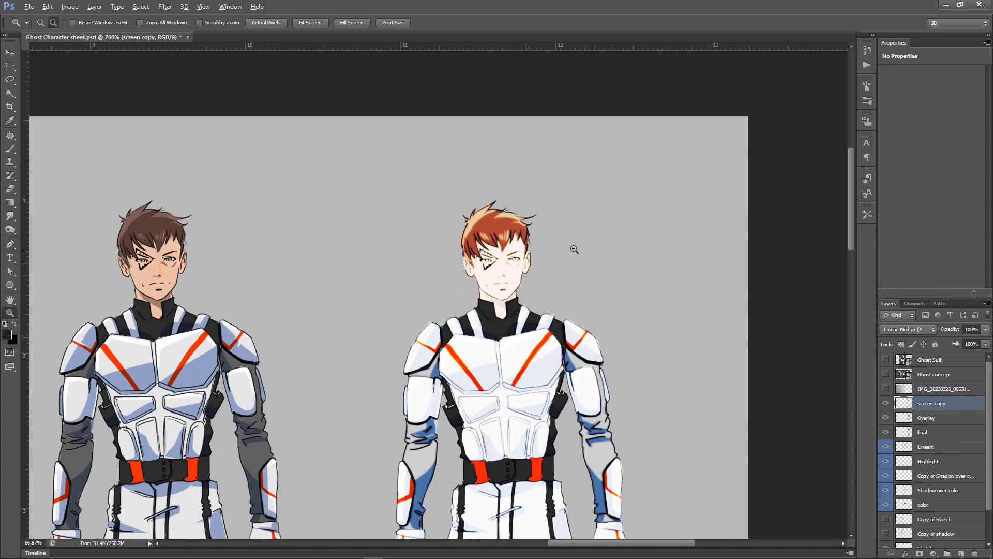
drag(567, 281, 561, 247)
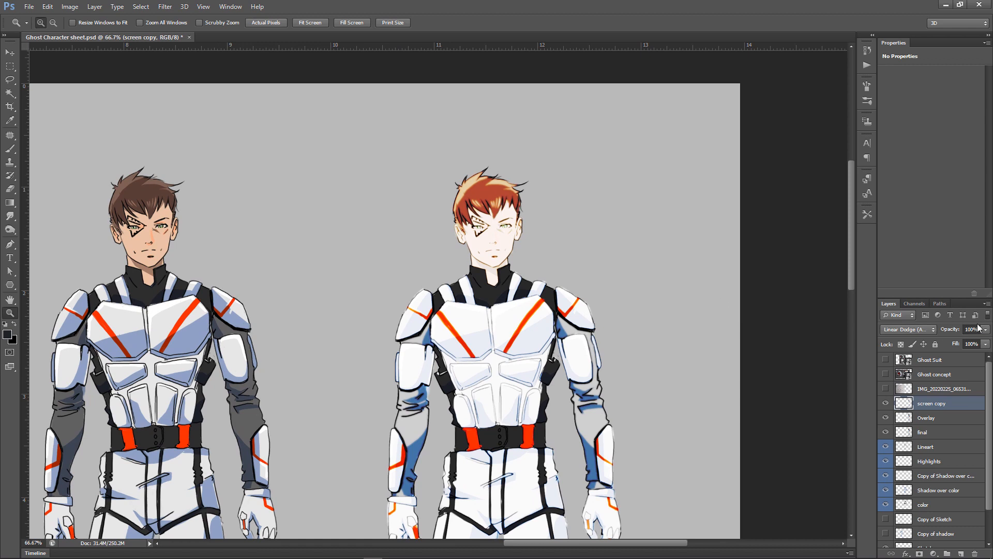
mouse_move(943, 341)
mouse_down()
mouse_move(958, 340)
mouse_move(949, 341)
mouse_up()
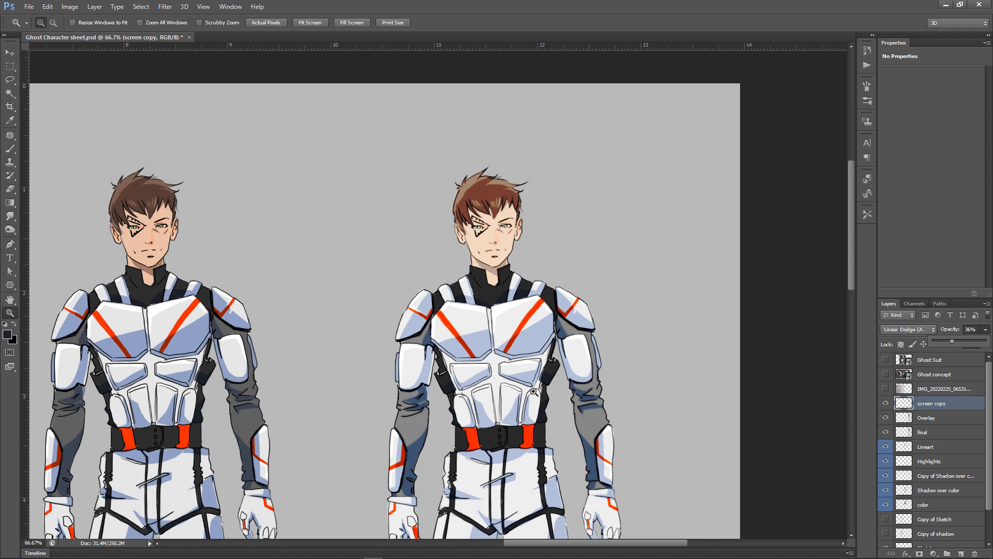
click(577, 290)
click(577, 290)
drag(504, 193, 654, 315)
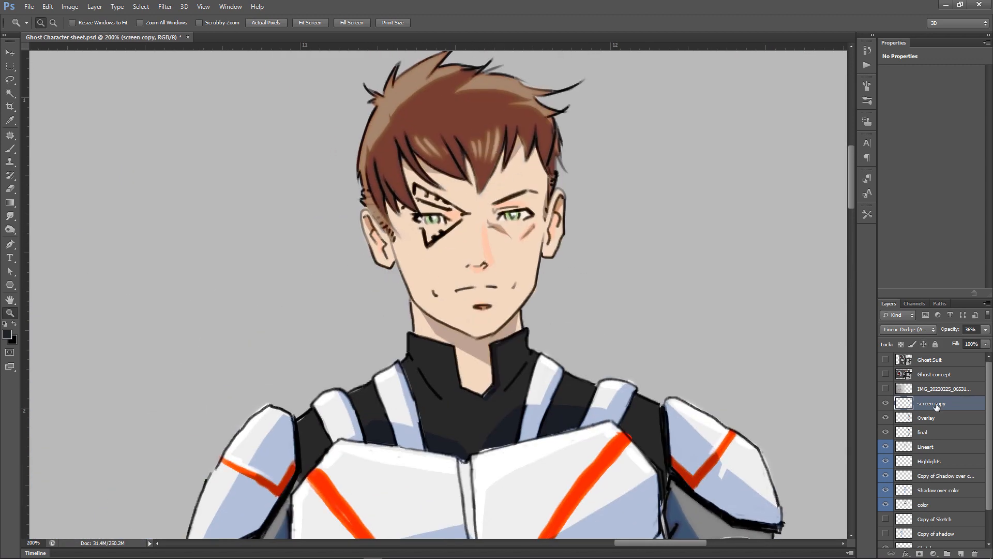
Undo the opacity, blend mode and merge changes, and delete the screen copy layer, keeping the original screen layer.
key(ctrl+alt+z)
key(ctrl+alt+z)
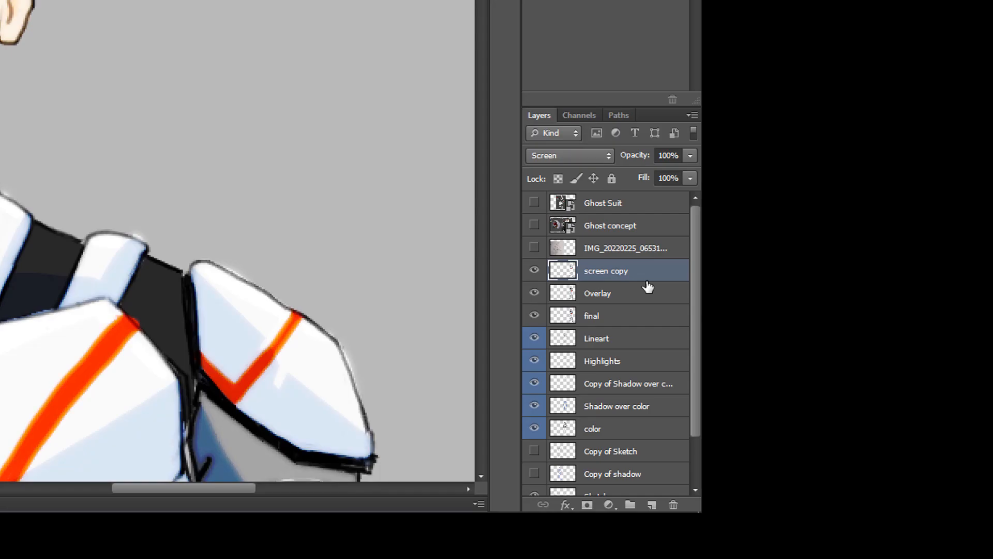
key(ctrl+alt+z)
key(ctrl+alt+z)
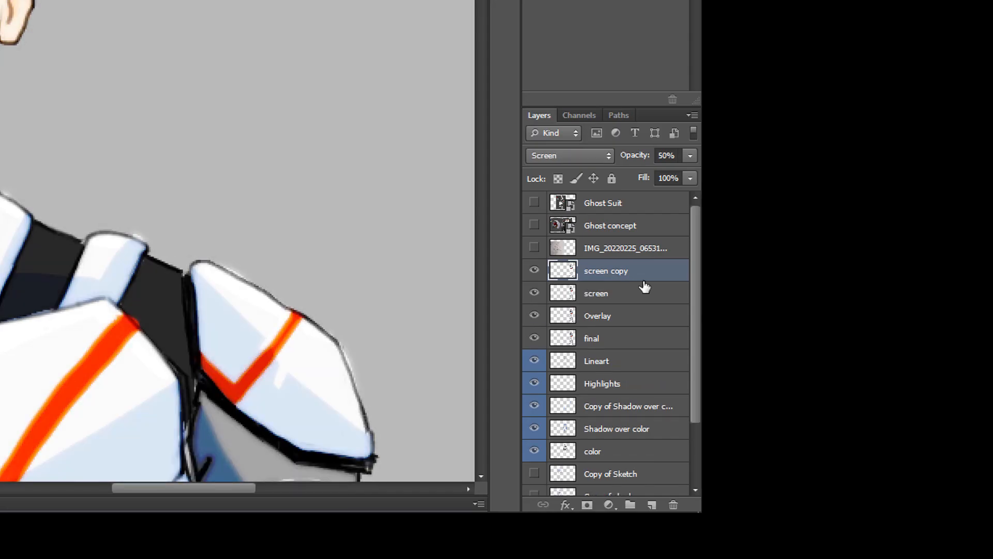
click(627, 296)
drag(640, 280, 673, 504)
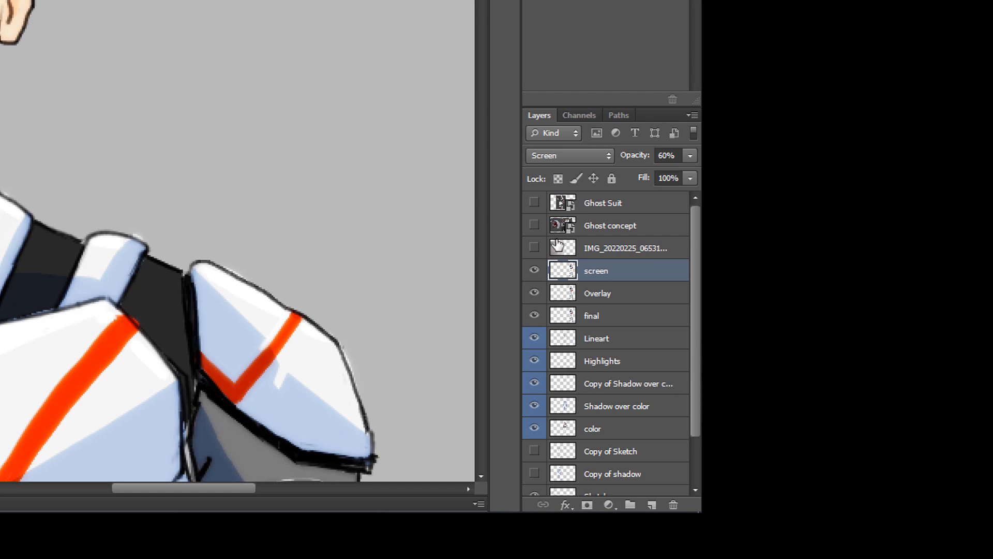
Adjust the final layer's Levels by raising the output black level to 19 to soften the black lines.
click(613, 318)
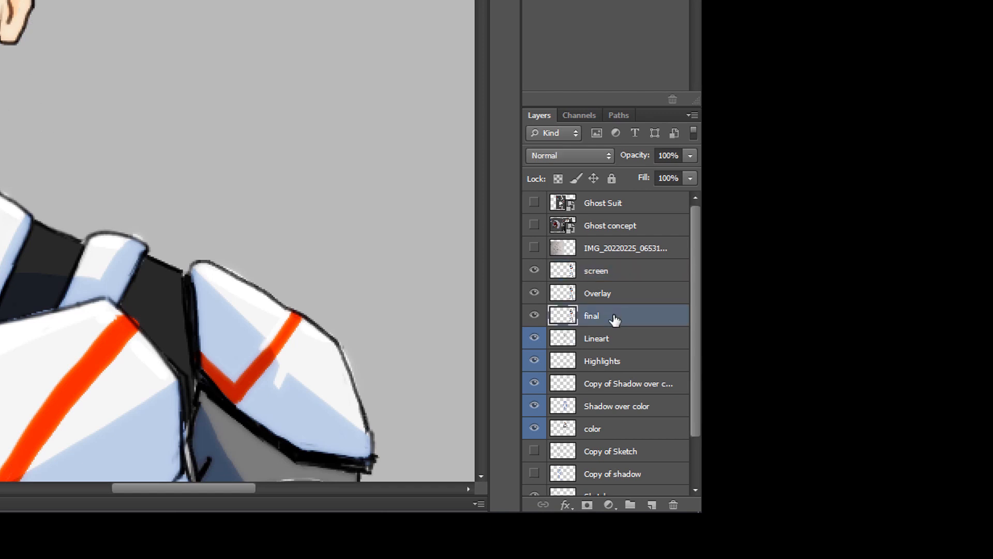
click(689, 156)
key(ctrl+l)
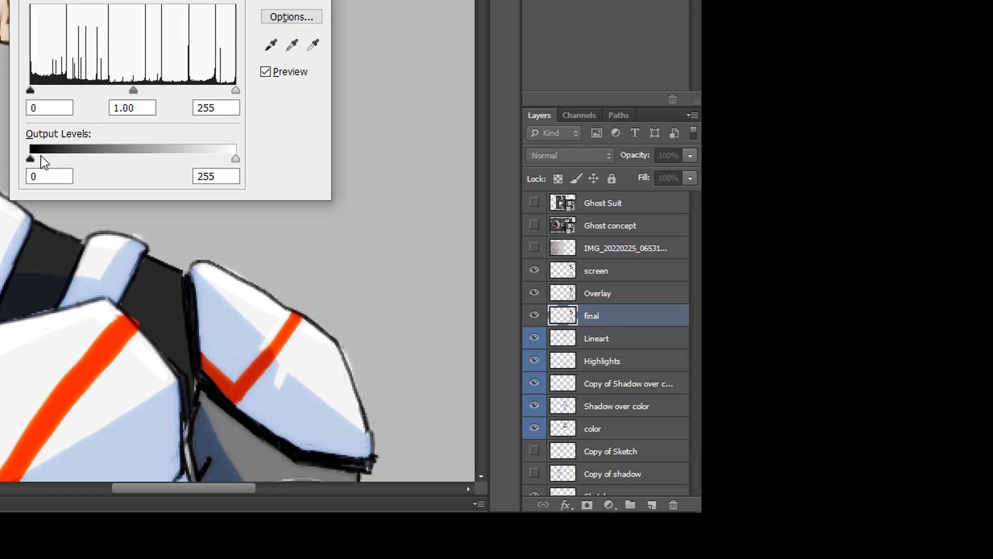
drag(32, 159, 54, 160)
drag(579, 333, 575, 332)
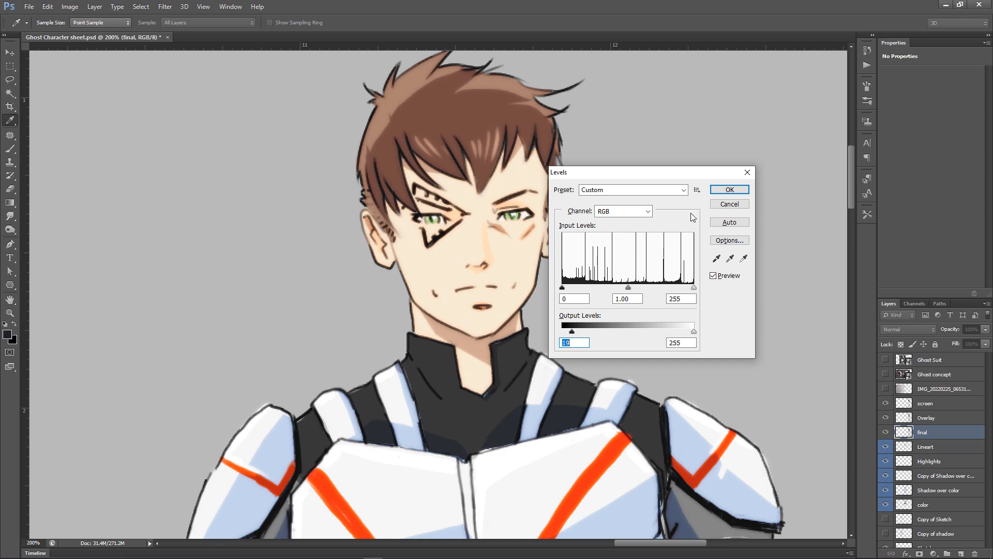
click(729, 190)
Compare the post-processed figure with the flat color figure, including a close look at the chest armor lines.
key(z)
alt+click(603, 208)
alt+click(635, 270)
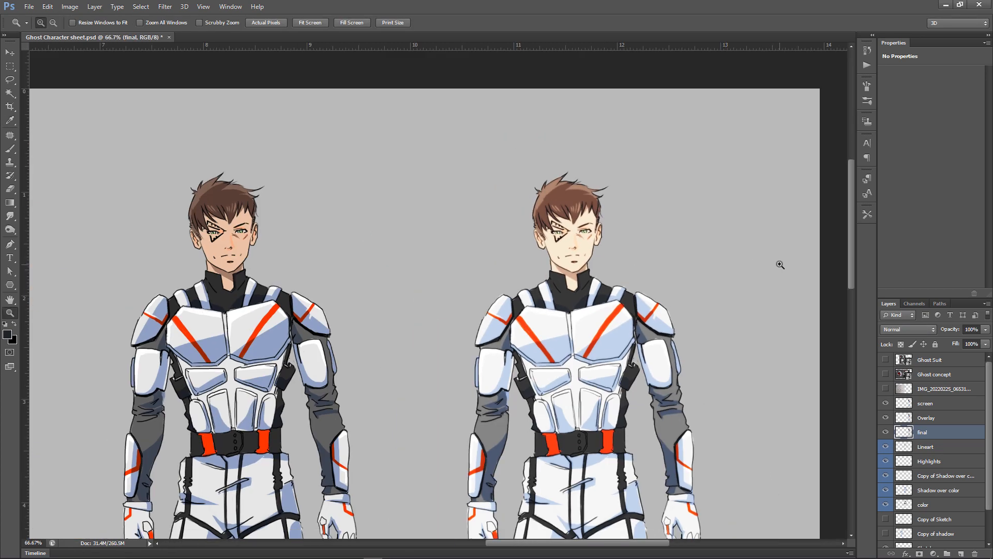
drag(460, 239, 503, 166)
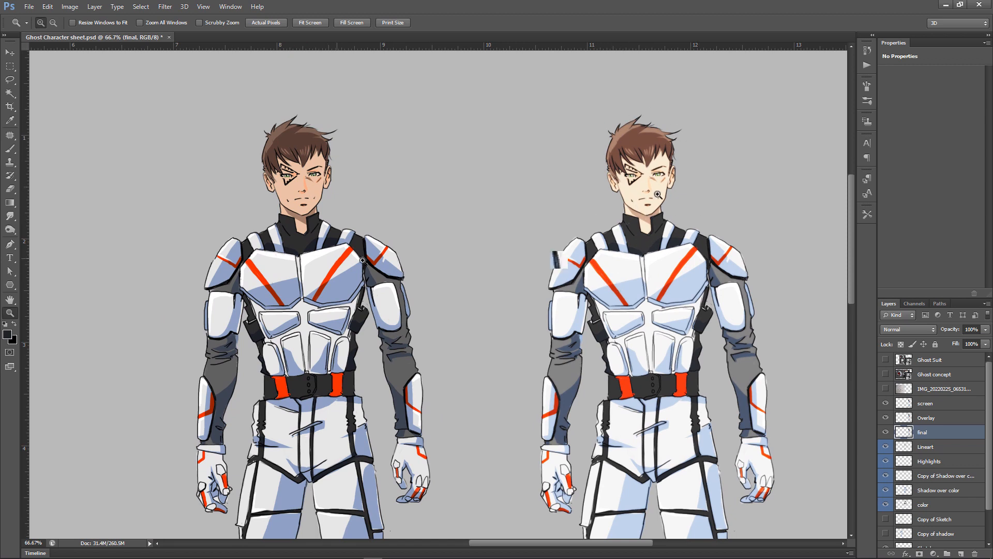
drag(588, 231, 777, 372)
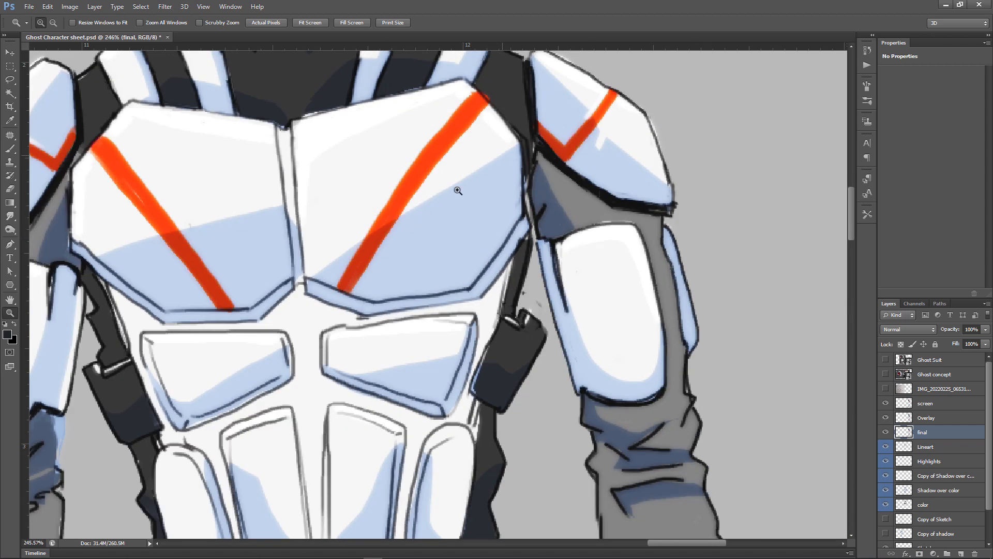
key(alt)
alt+click(557, 257)
alt+click(557, 257)
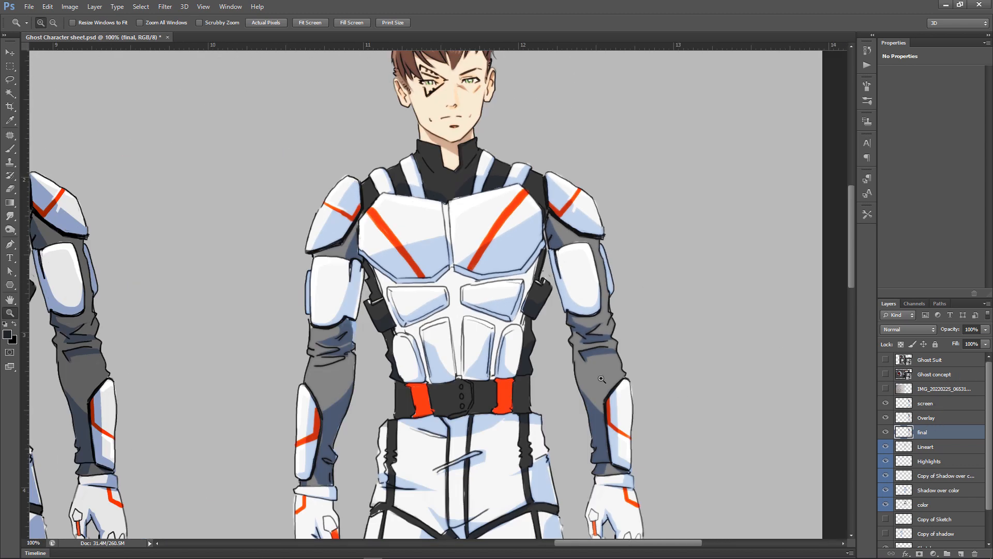
alt+click(518, 247)
drag(432, 246, 524, 206)
alt+click(598, 266)
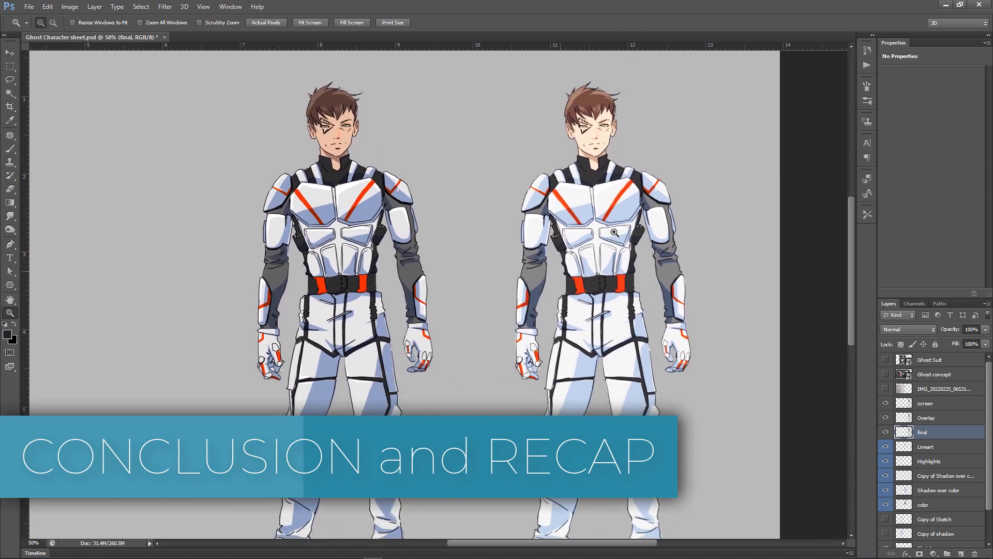
alt+click(611, 262)
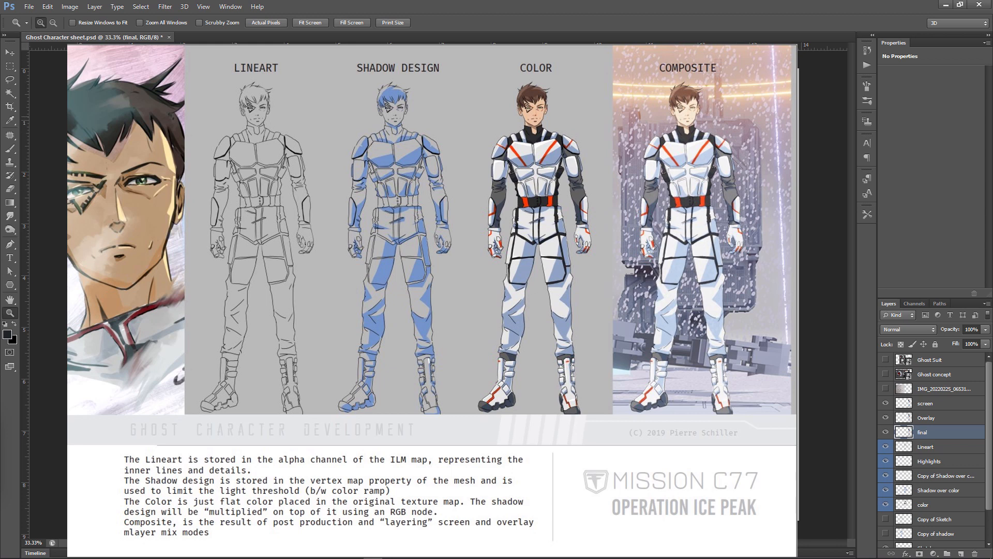
drag(646, 104, 745, 171)
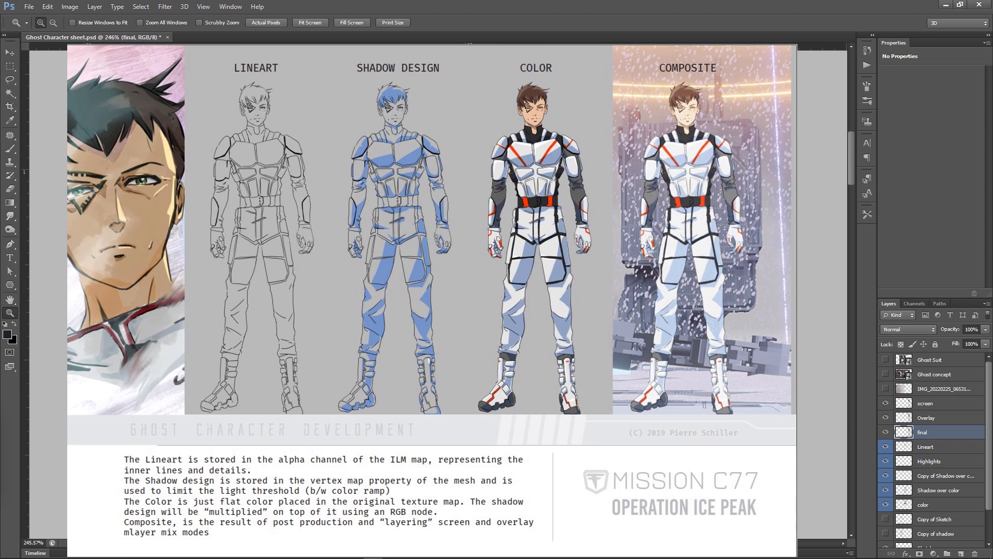
alt+click(595, 291)
alt+click(595, 291)
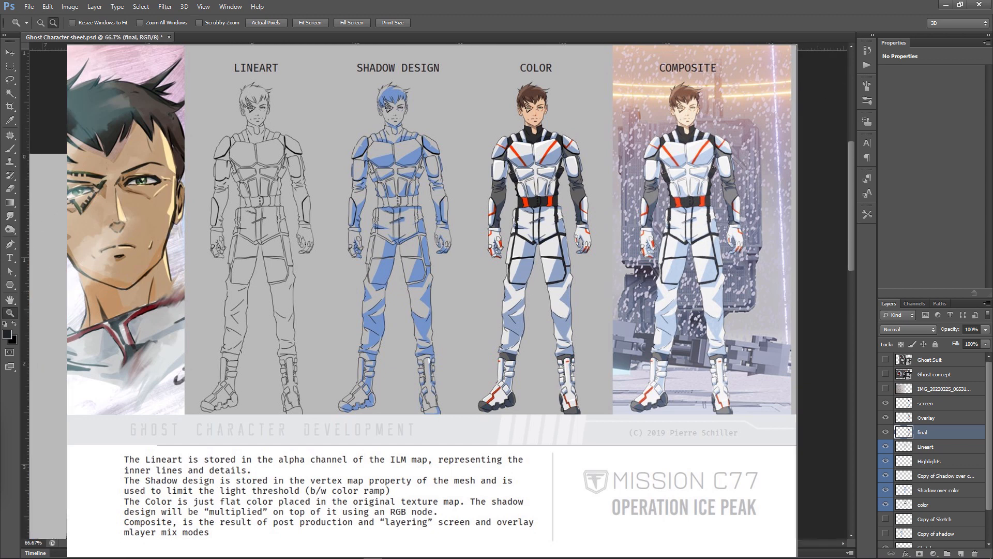
alt+click(595, 291)
alt+click(595, 290)
alt+click(595, 292)
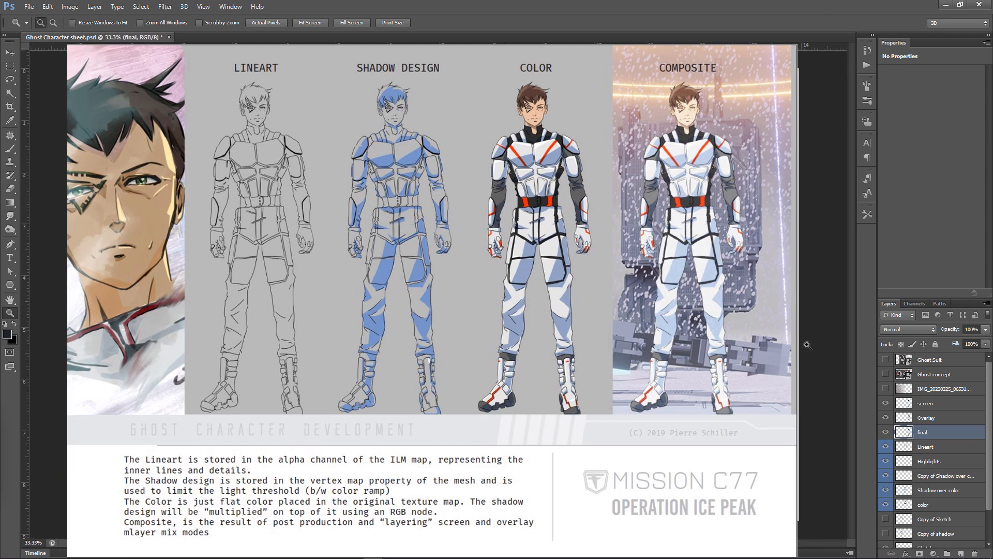
Show the Copy of Sketch and Copy of shadow layers so the lineart and shadow figures accompany the colored ones.
scroll(923, 465, down, 2)
click(883, 485)
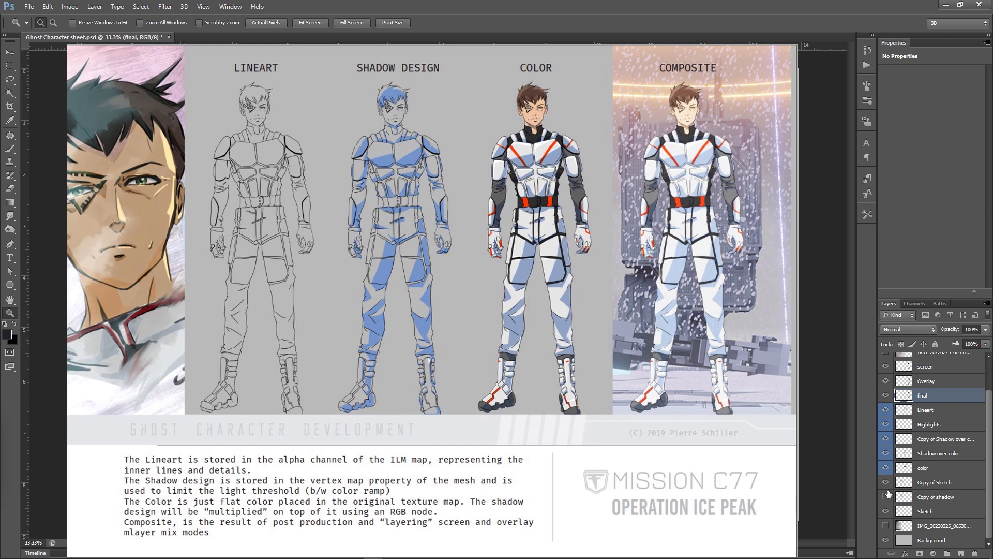
click(884, 526)
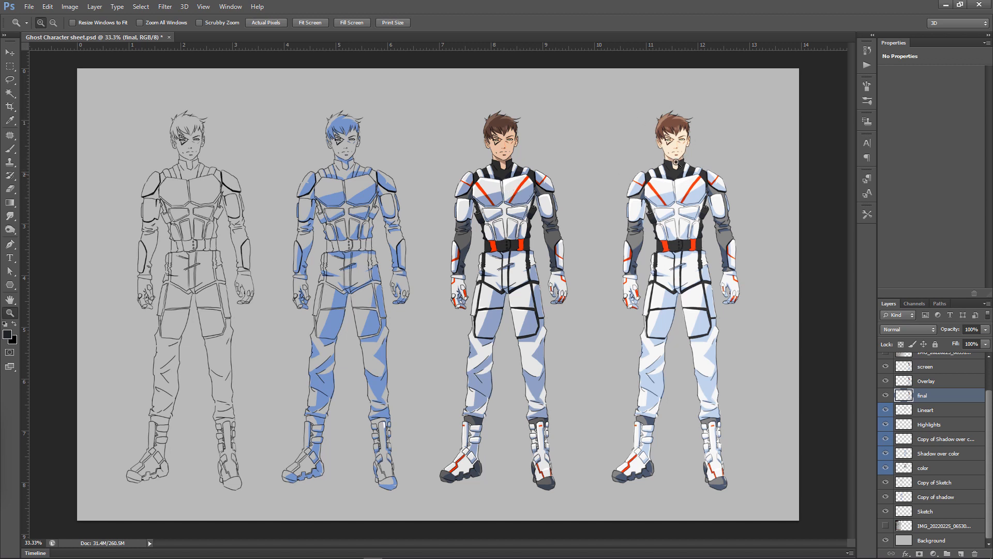
Examine the finished figure's face and torso up close beside the color version, and review all four figures together.
click(699, 158)
click(696, 150)
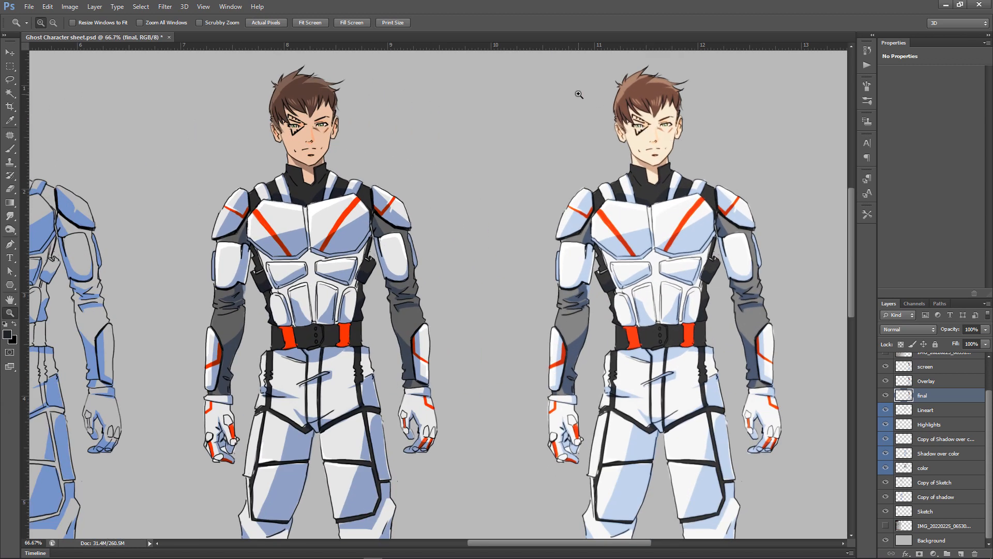
drag(579, 94, 730, 158)
alt+click(582, 279)
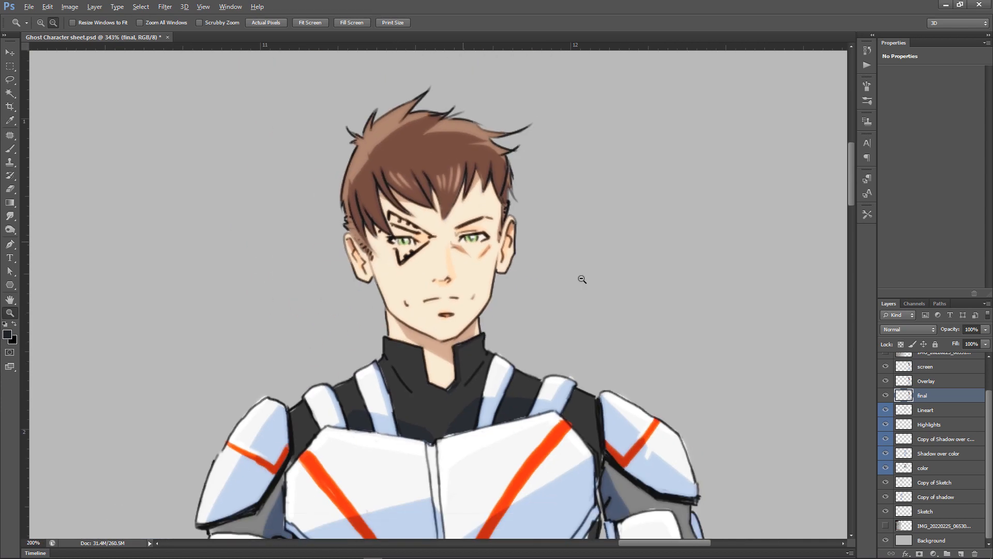
alt+click(581, 279)
drag(478, 271, 618, 284)
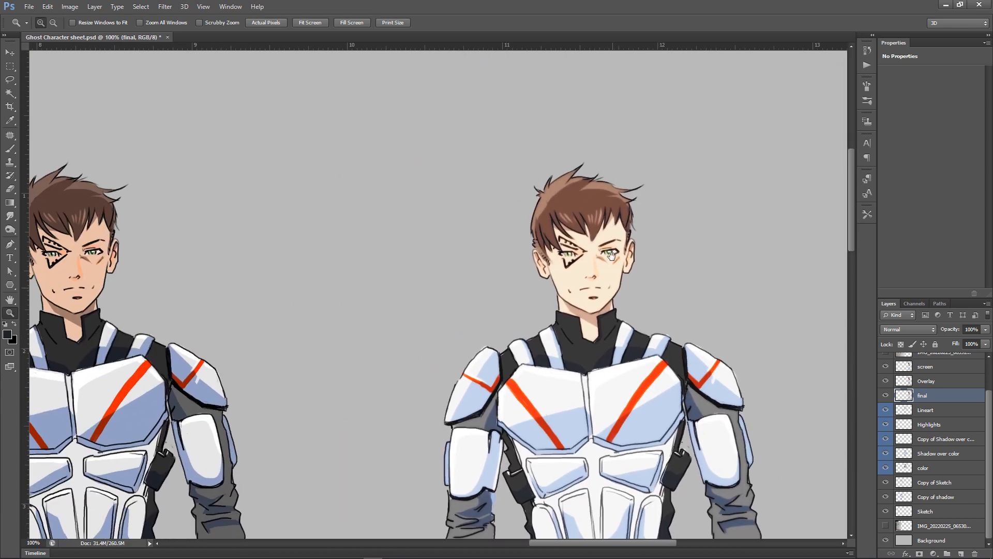
drag(616, 384, 658, 296)
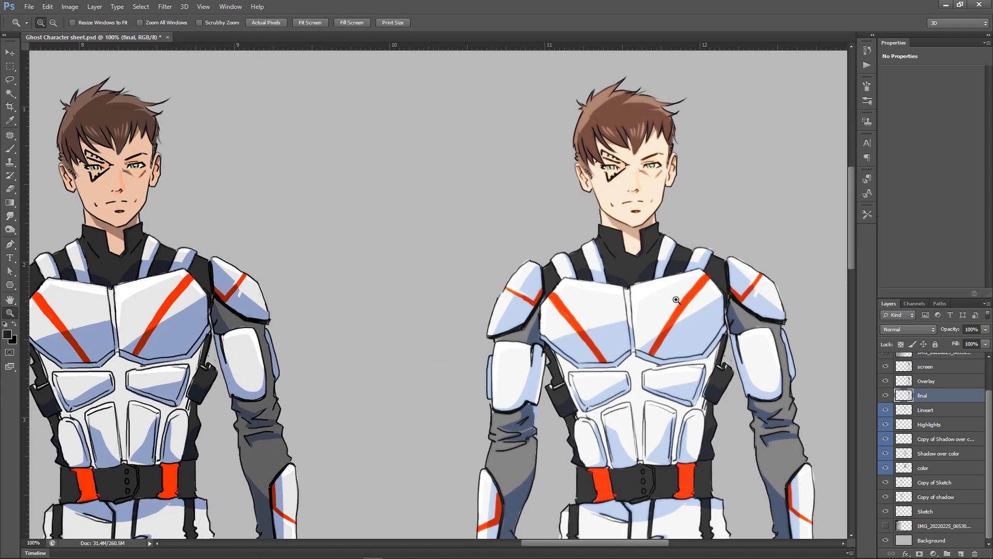
alt+click(622, 283)
drag(622, 354, 655, 290)
alt+click(646, 302)
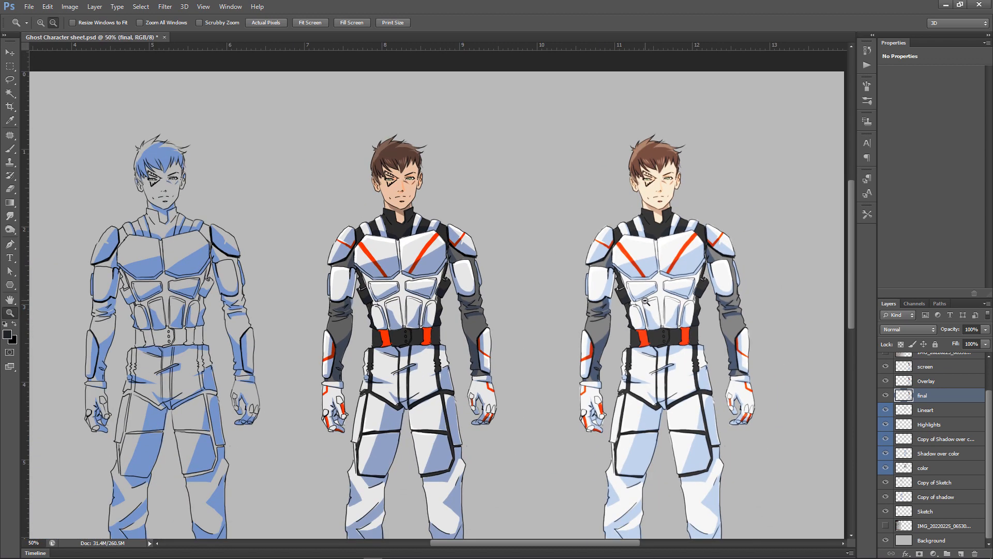
alt+click(646, 302)
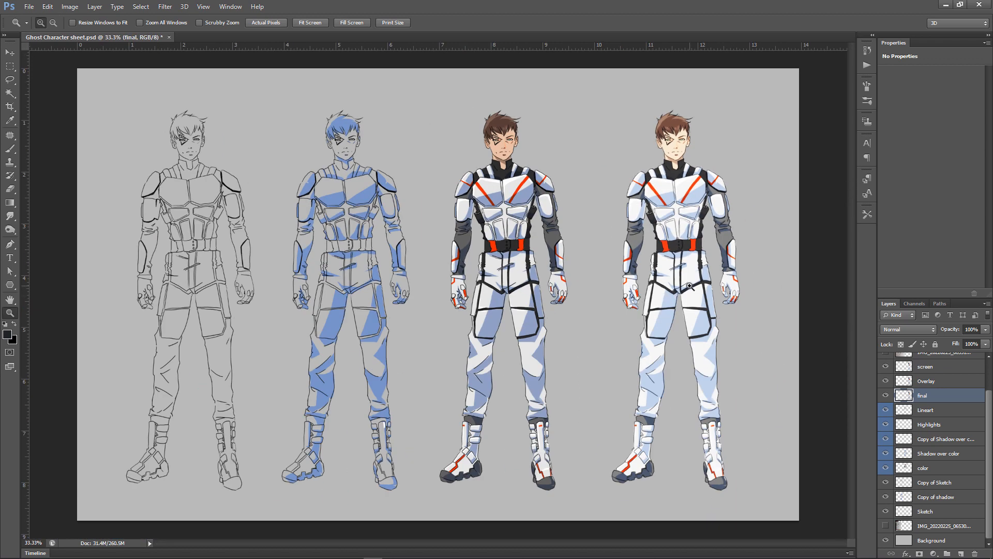